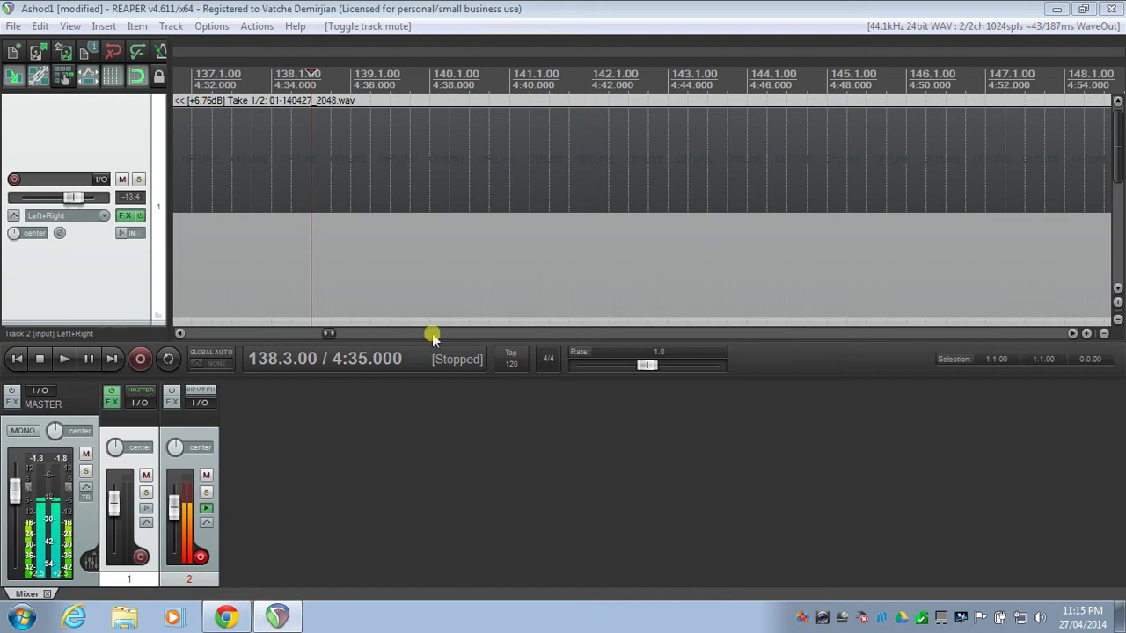
Step: Open track 1's effects chain, show the ReaFir plugin and set its mode to Subtract
left_click_drag(79, 260, 77, 269)
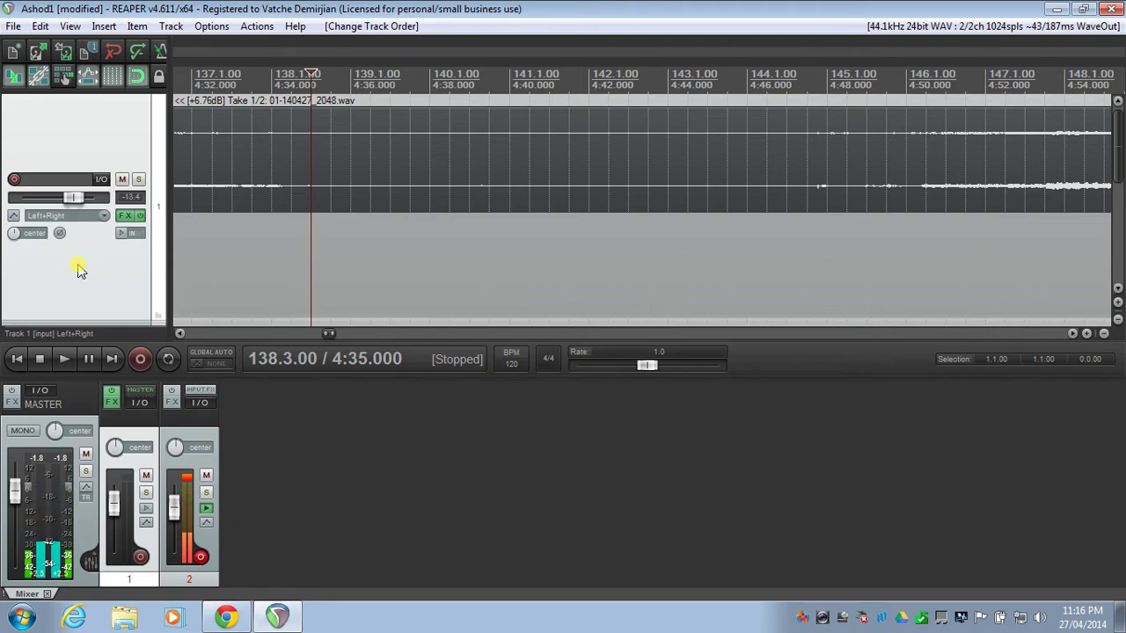
left_click(110, 402)
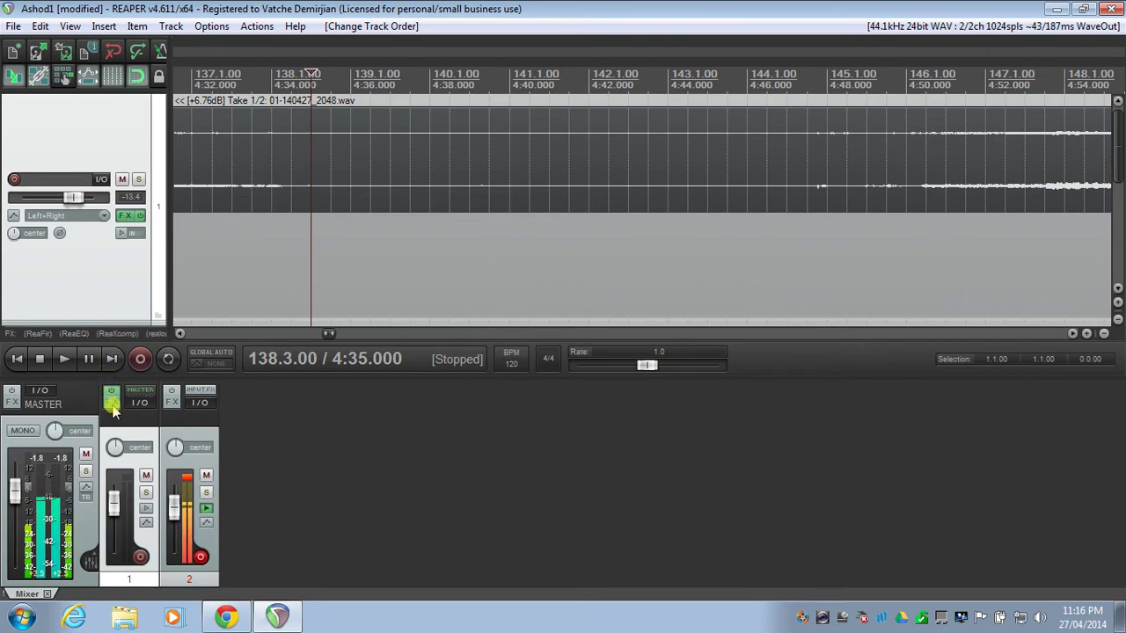
left_click(386, 146)
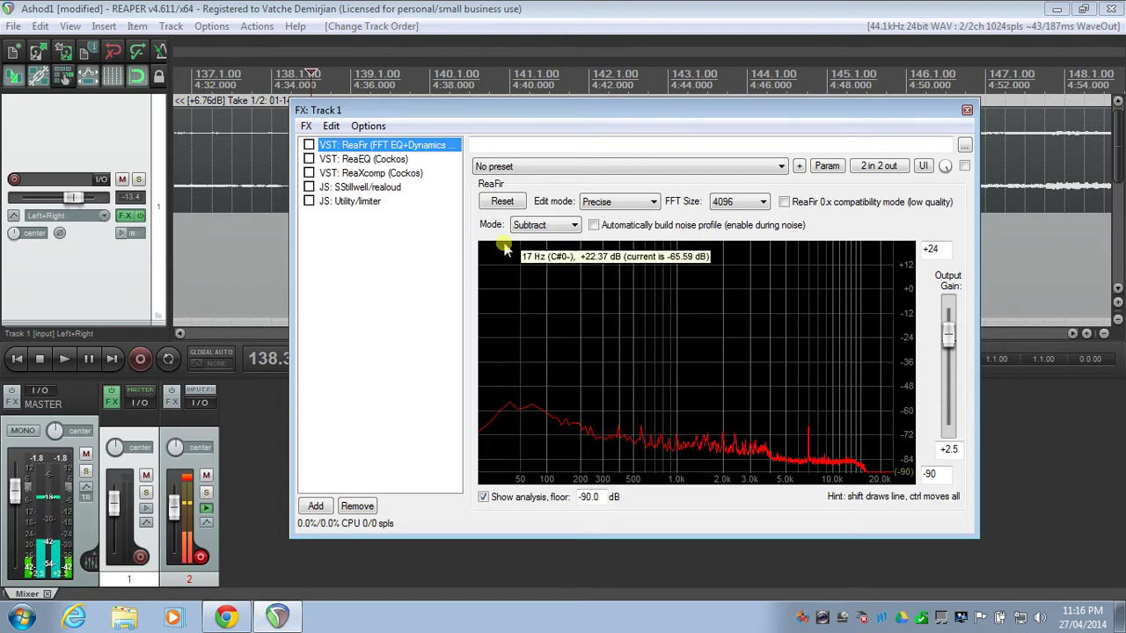
left_click(573, 224)
left_click(567, 246)
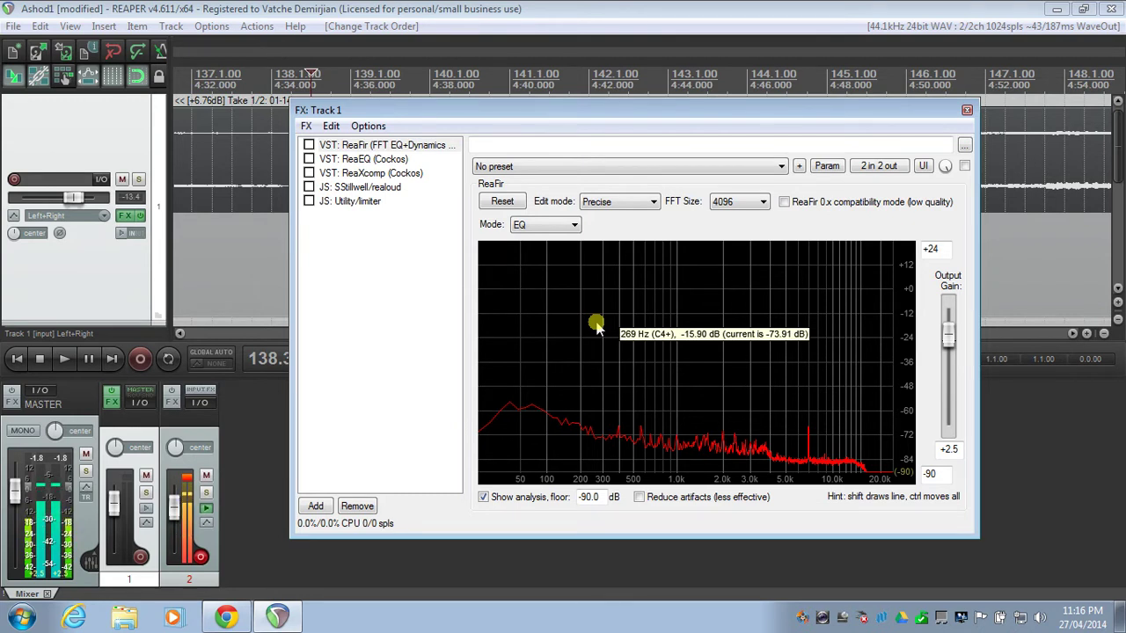
left_click(574, 226)
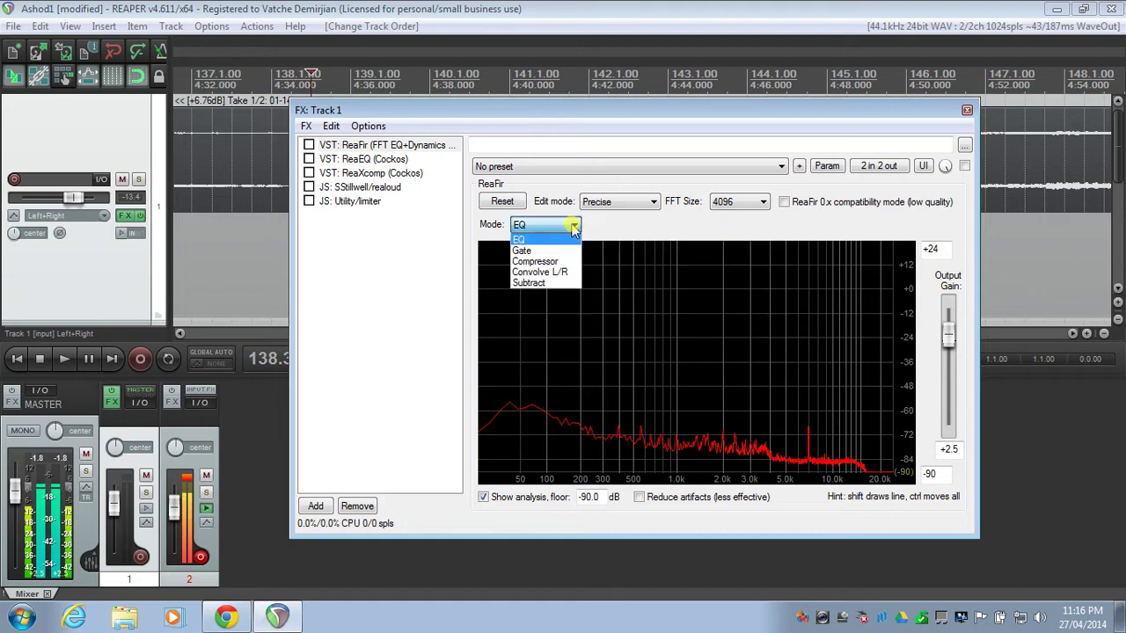
left_click(556, 283)
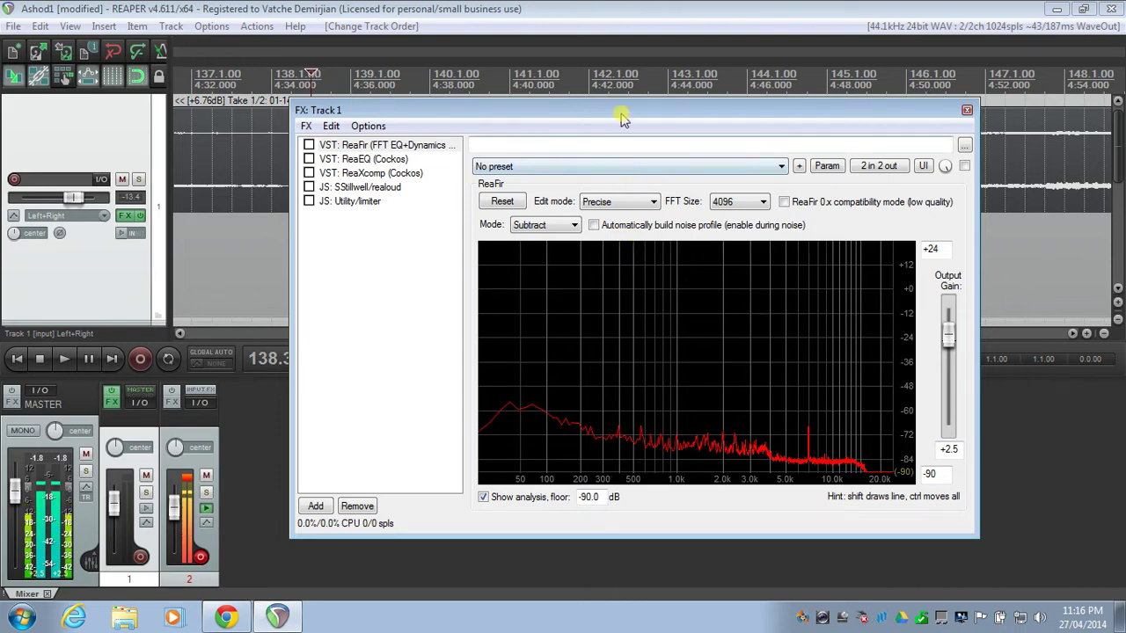
Step: Turn on automatic noise profile building in ReaFir, keeping the track 1 waveform visible beside the effects window
left_click_drag(616, 105, 635, 158)
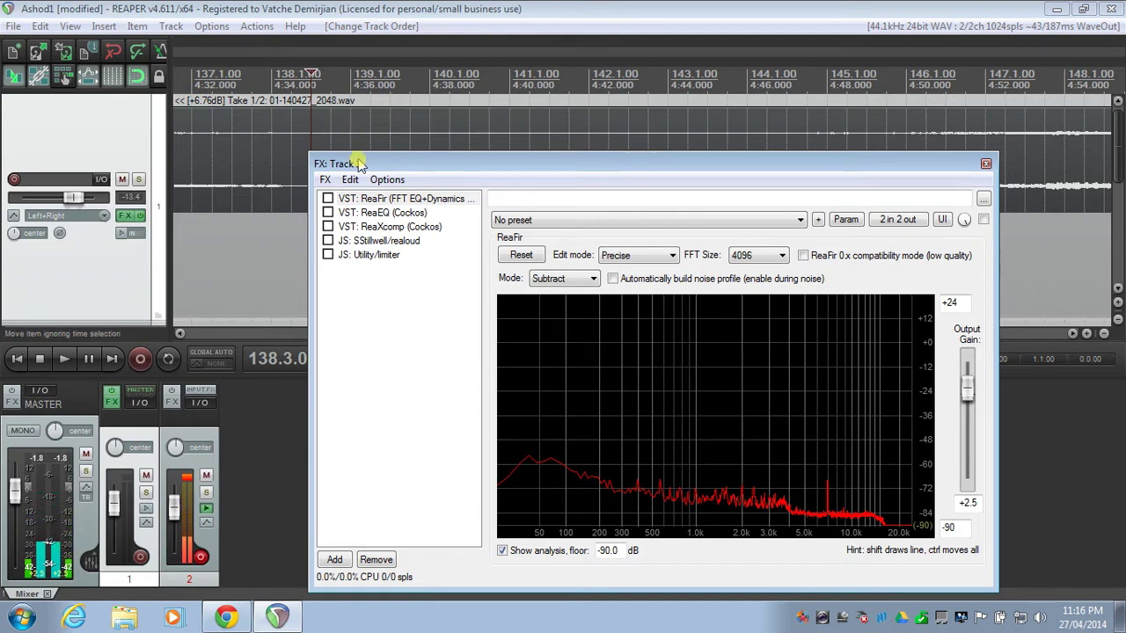
left_click_drag(378, 163, 367, 254)
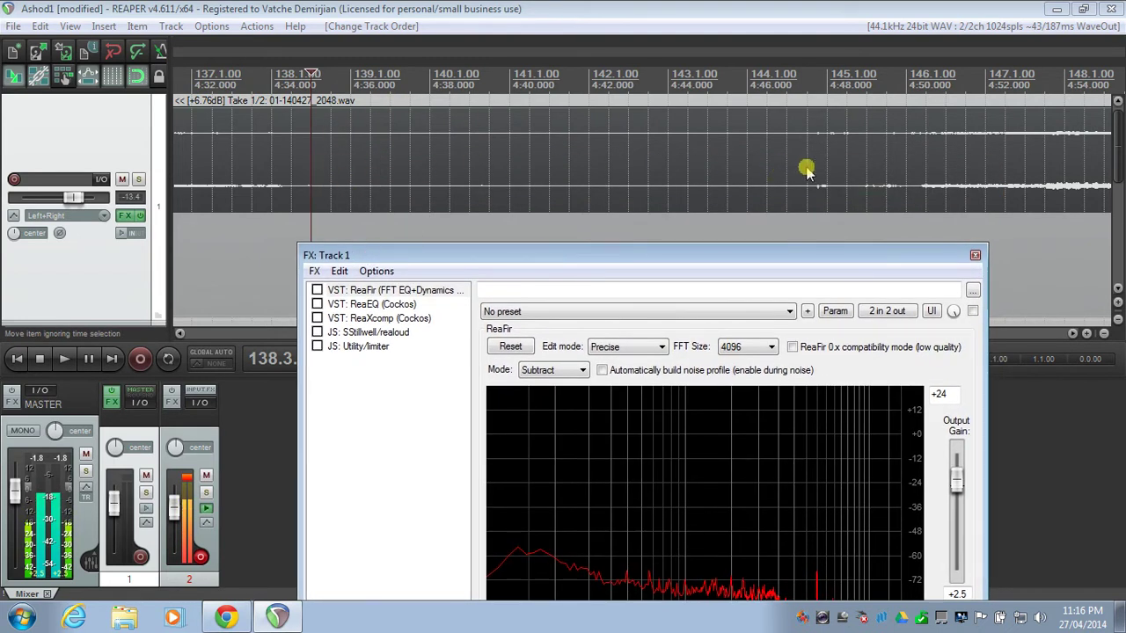
left_click_drag(729, 252, 750, 143)
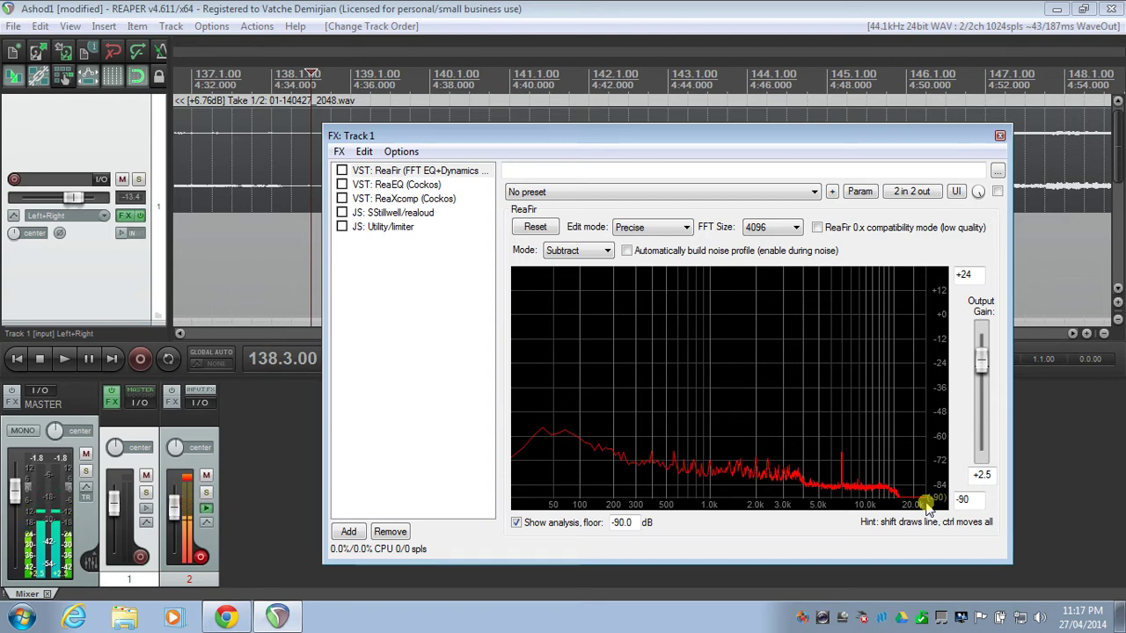
left_click_drag(735, 144, 727, 223)
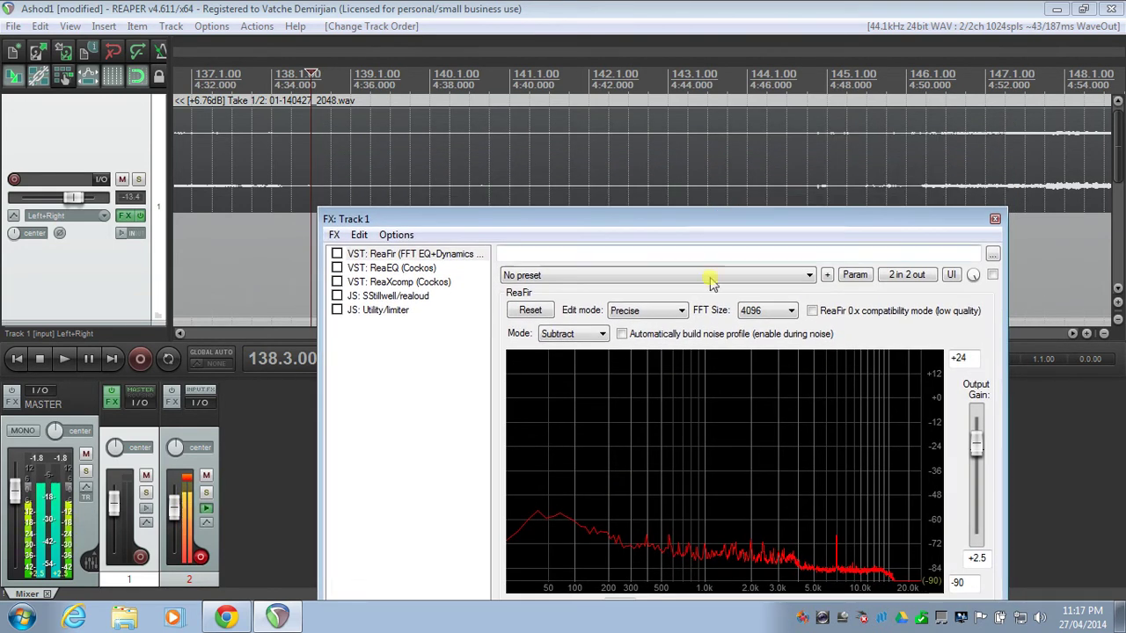
left_click(622, 334)
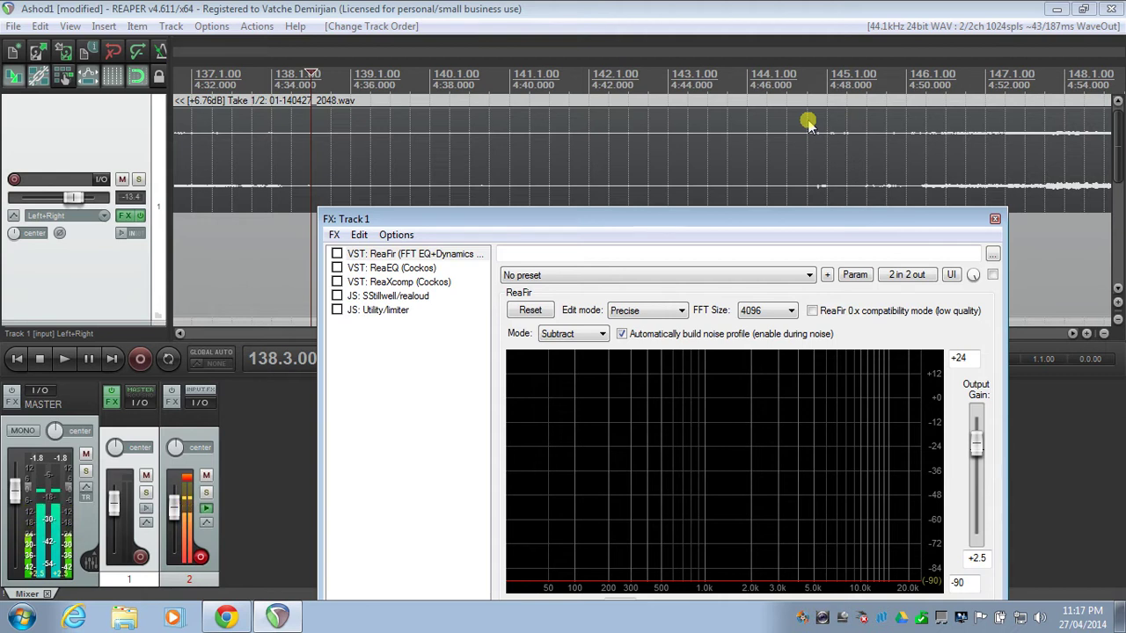
left_click(65, 361)
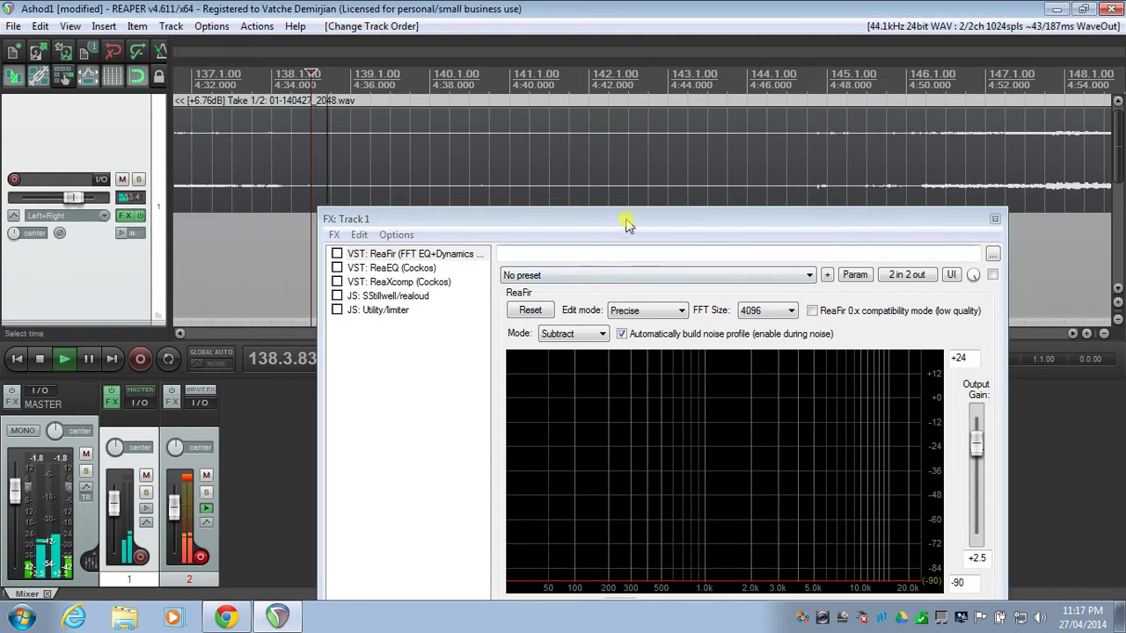
left_click_drag(625, 219, 629, 184)
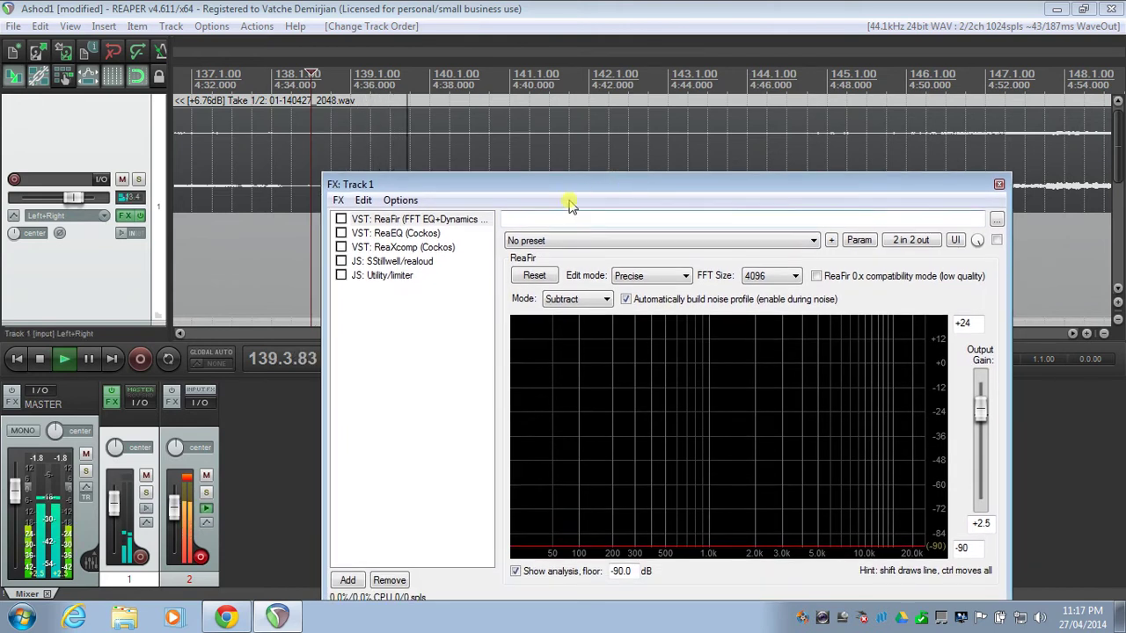
key("space")
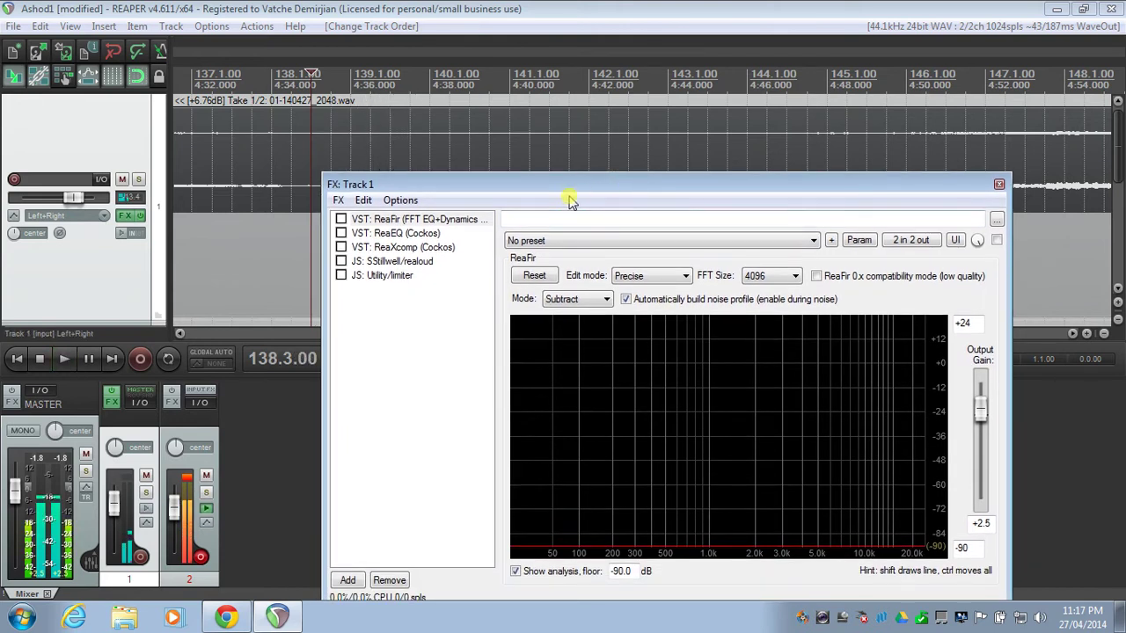
Step: Enable ReaFir and play the silent passage from 138.3.00 to capture its noise profile, stopping before the music starts
left_click(341, 219)
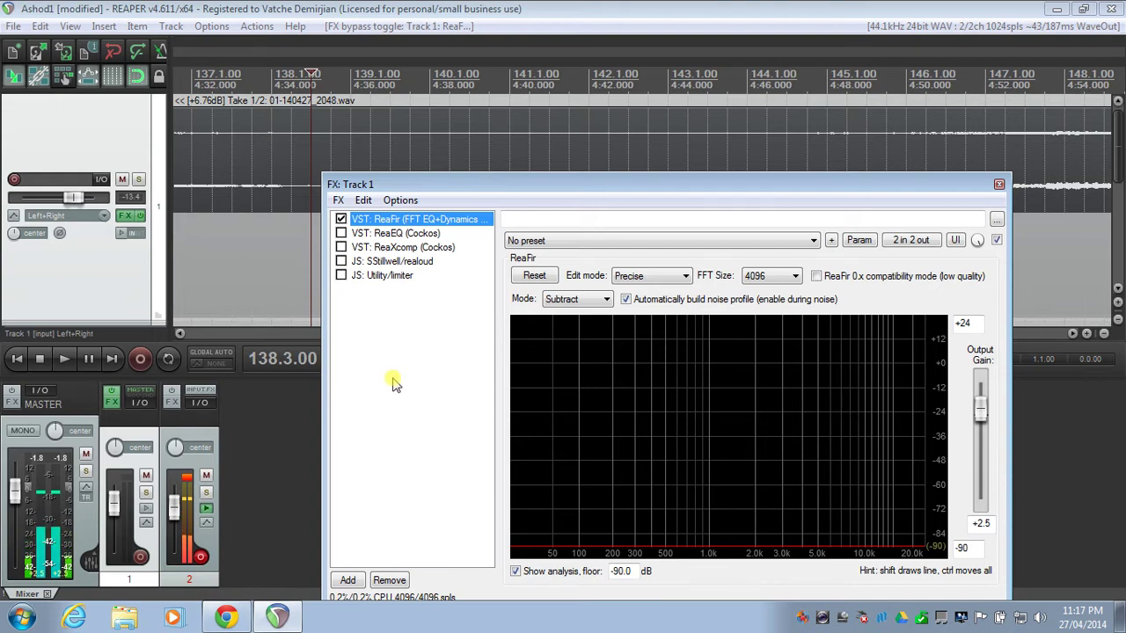
left_click(64, 361)
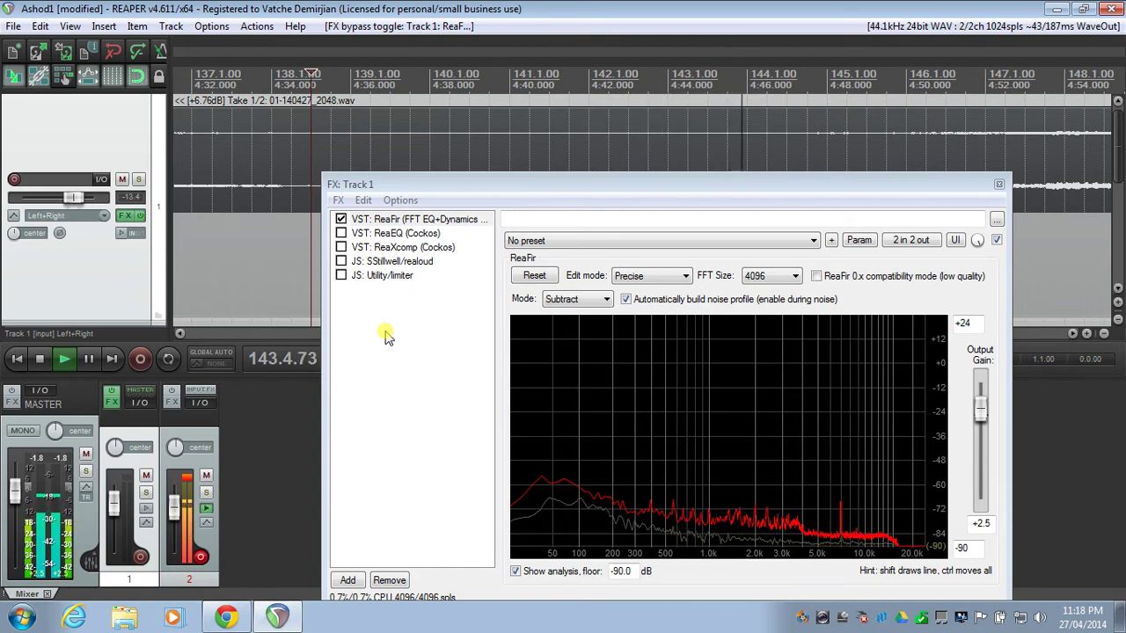
key("space")
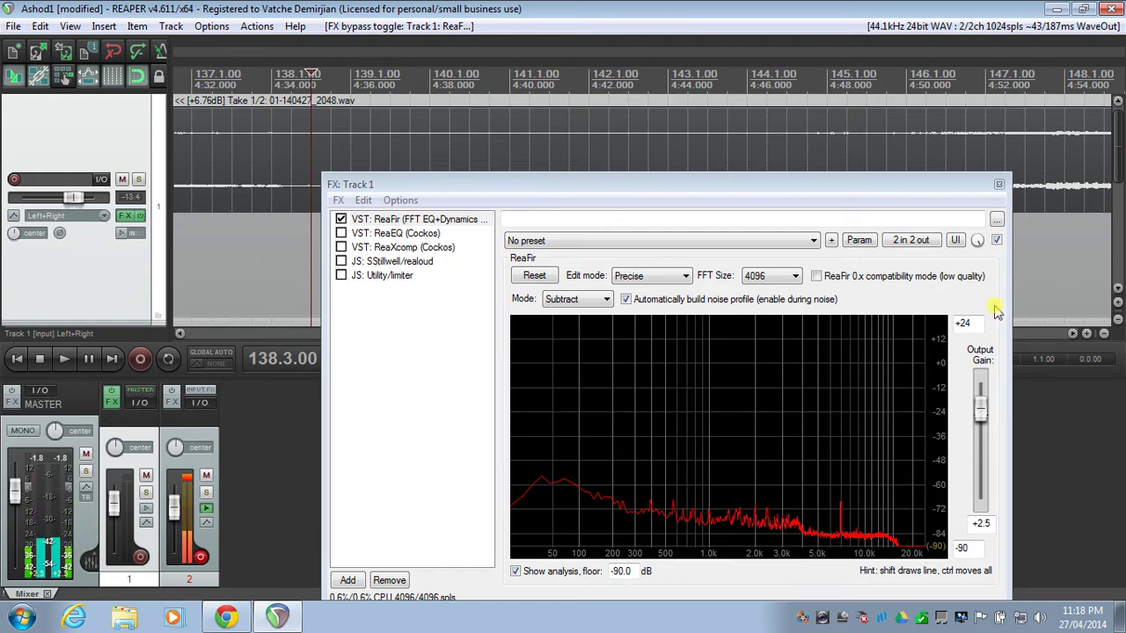
Step: Mute track 2, bypass ReaFir and play track 1 from 138.3.00 to listen to the unprocessed noise
left_click_drag(804, 182, 810, 172)
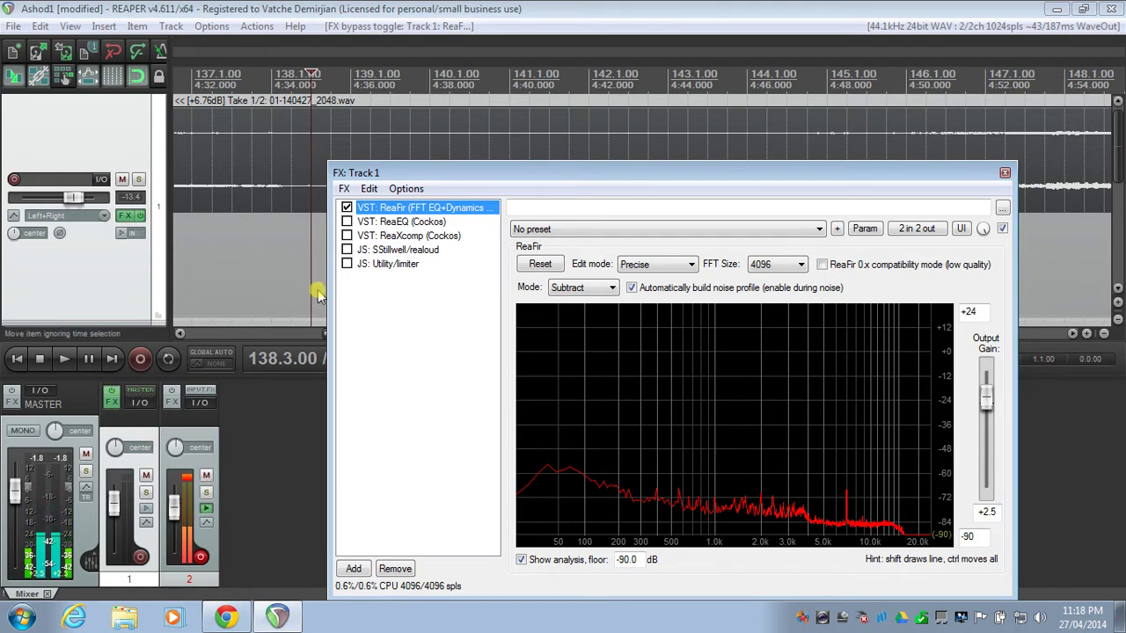
left_click(346, 207)
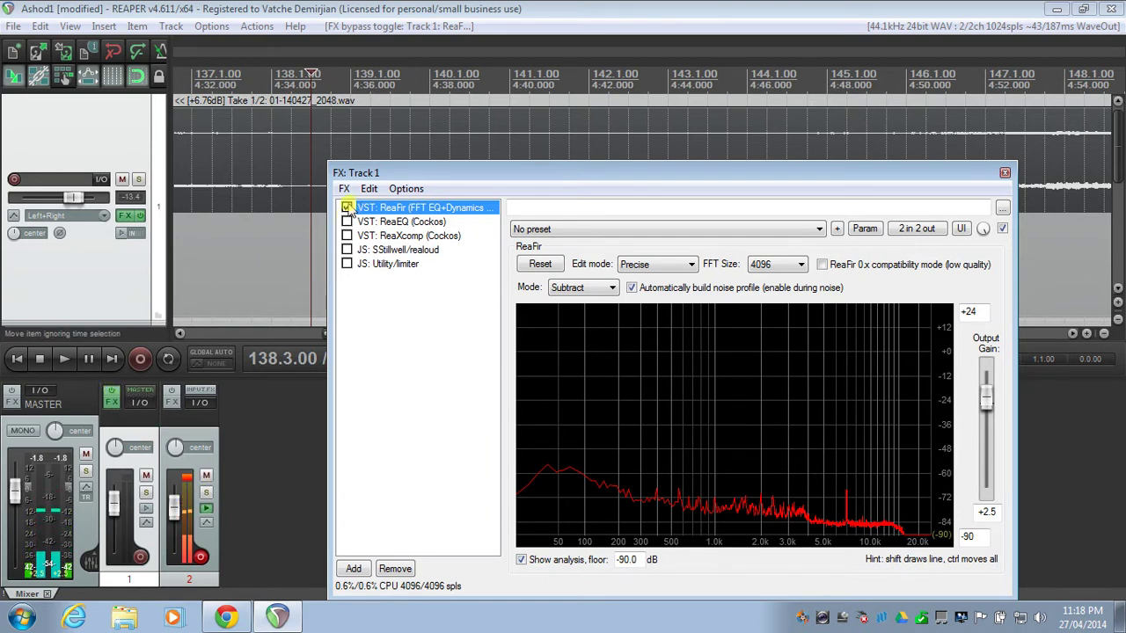
left_click(206, 475)
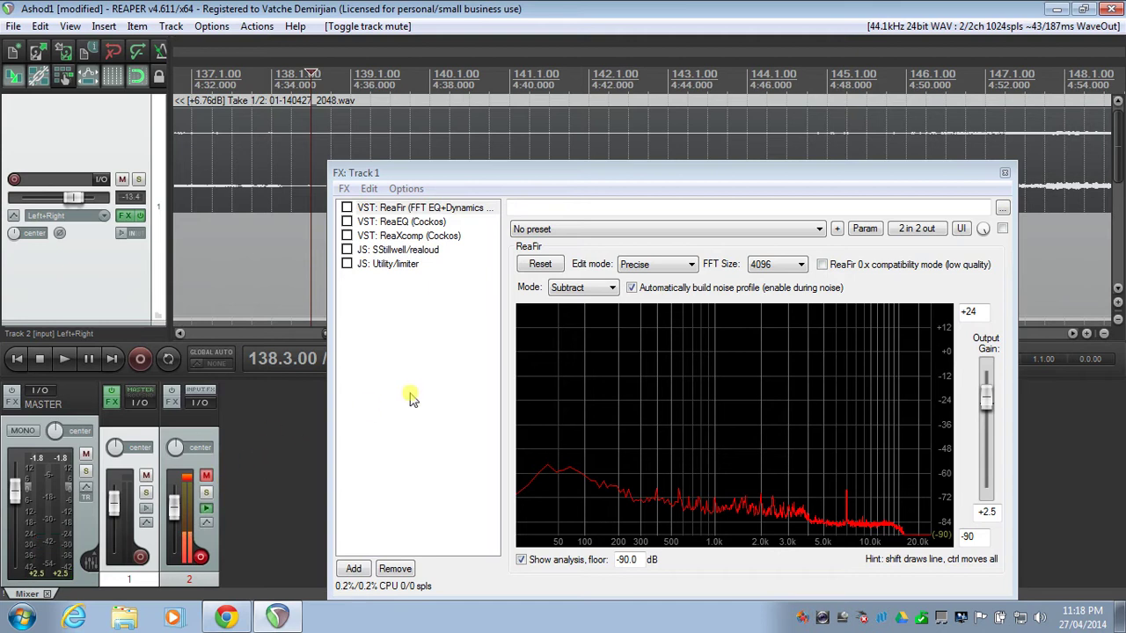
key("space")
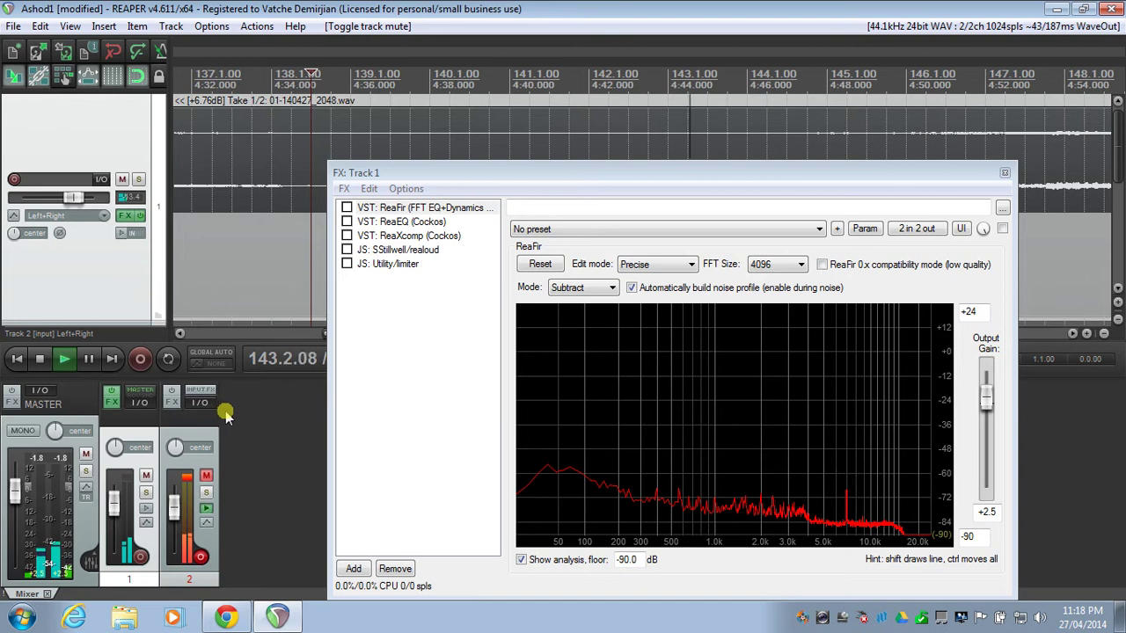
key("space")
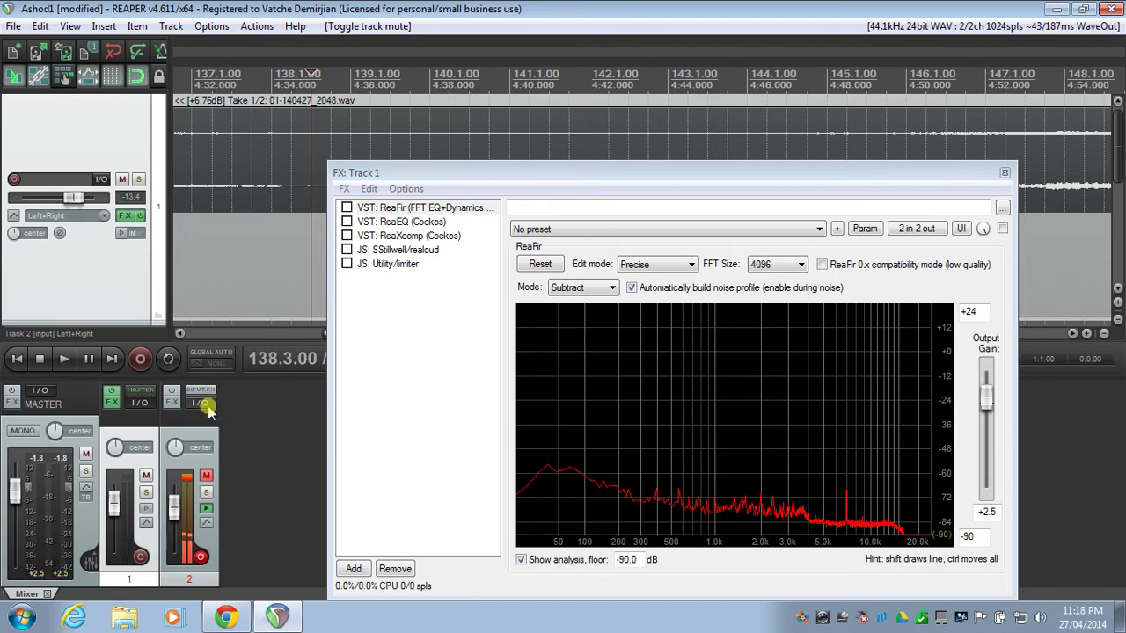
Step: Play track 1 into the music with ReaFir enabled, noise profile building still on and track 2 muted, and unmute track 2 after stopping
left_click(206, 475)
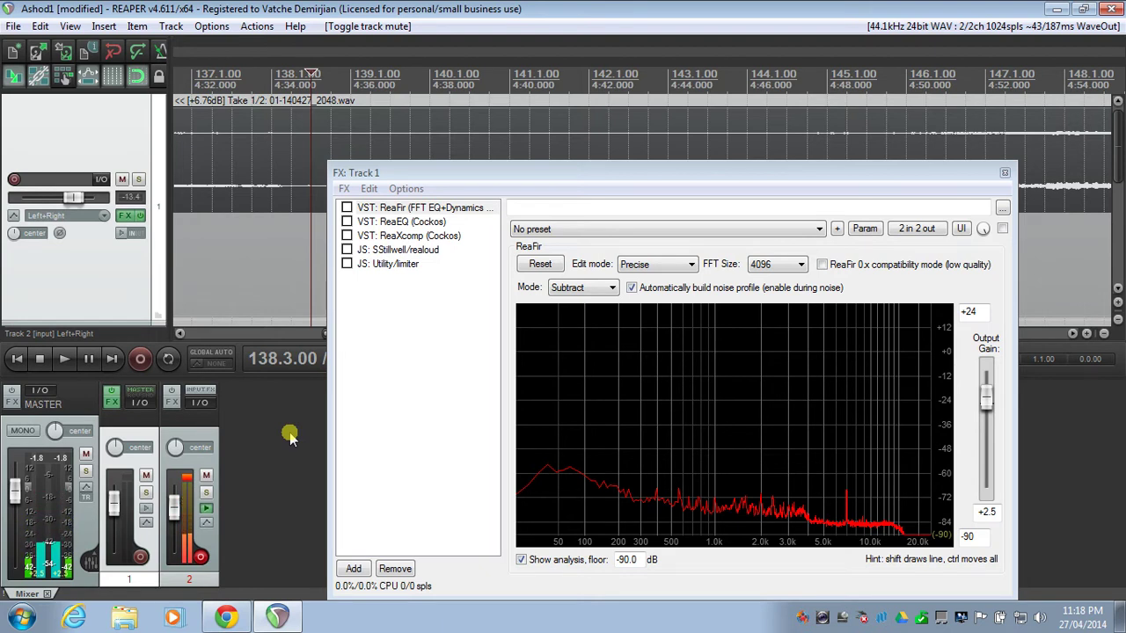
left_click(208, 479)
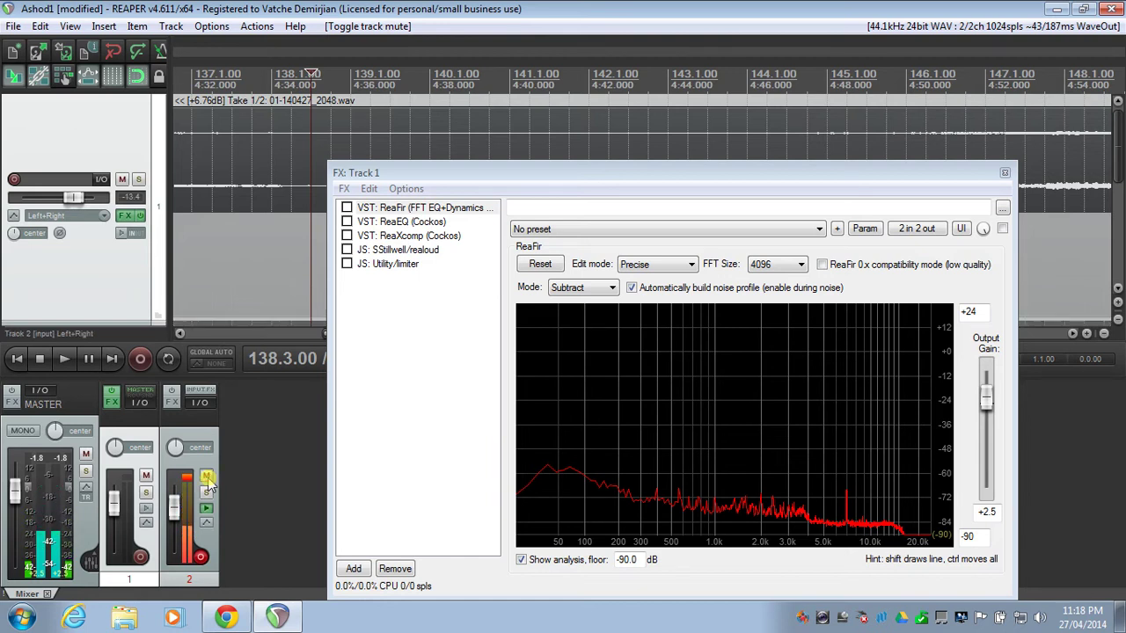
left_click(347, 207)
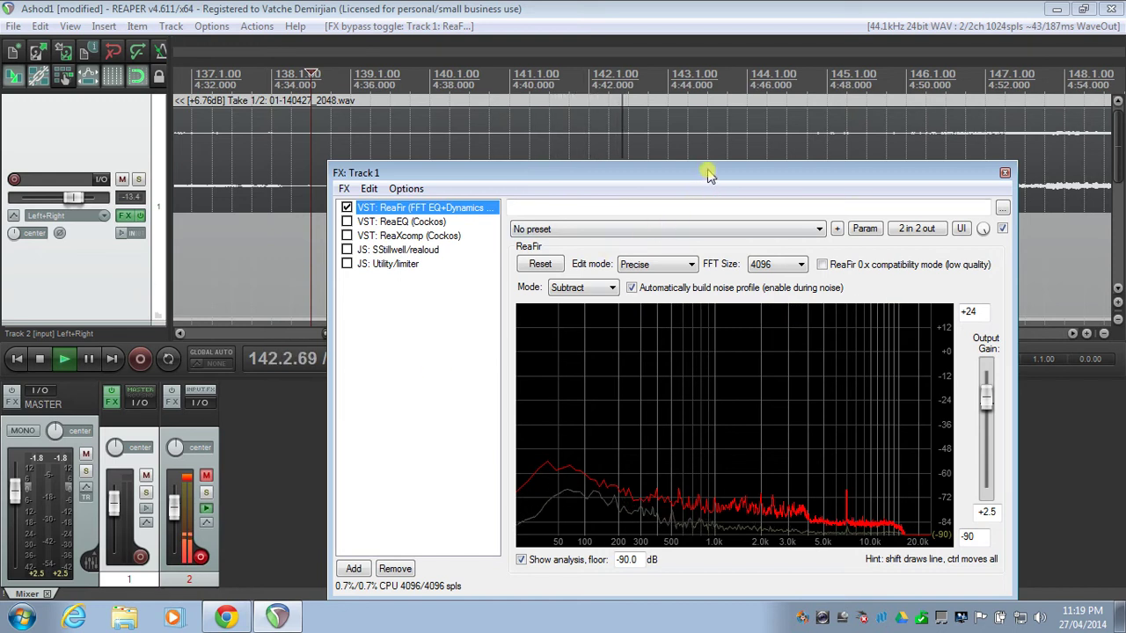
left_click_drag(708, 159, 514, 151)
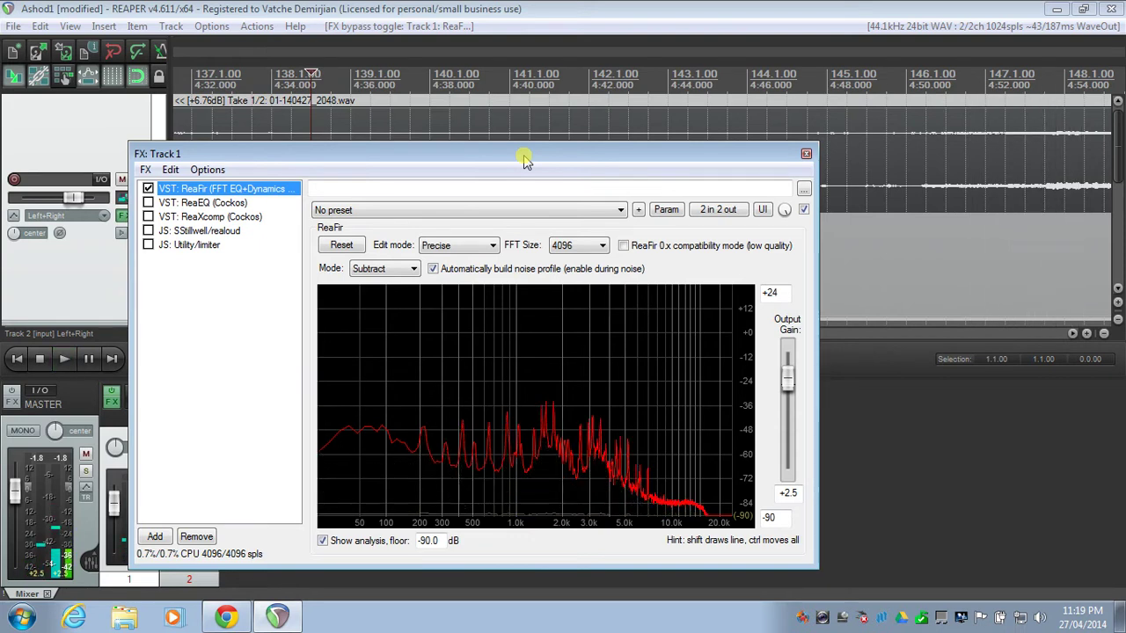
key("space")
left_click_drag(523, 158, 714, 166)
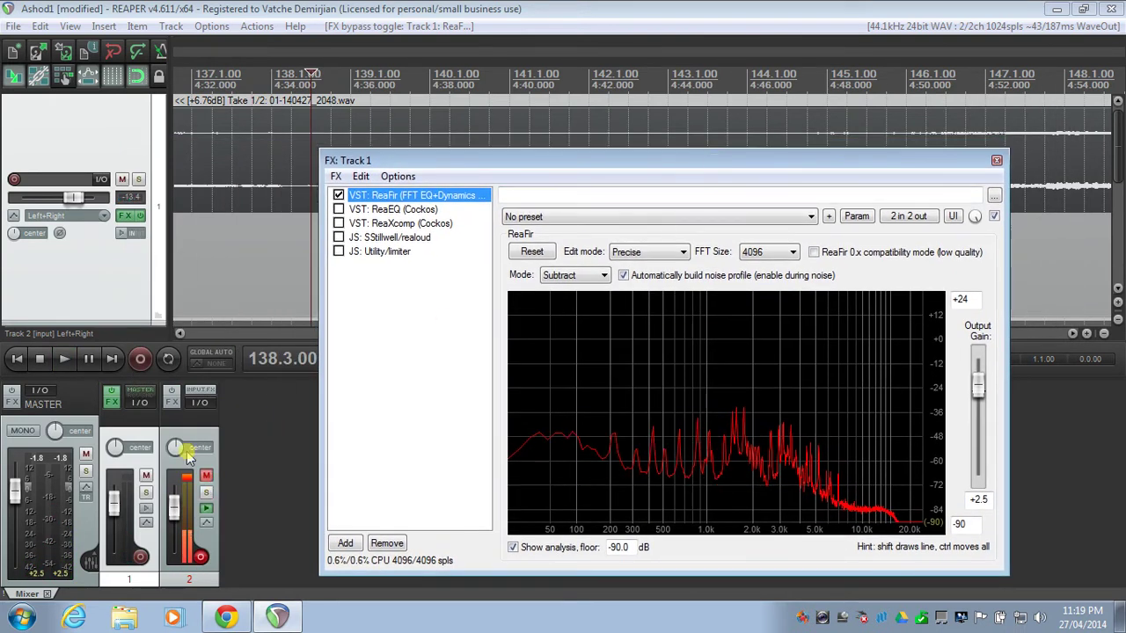
left_click(204, 475)
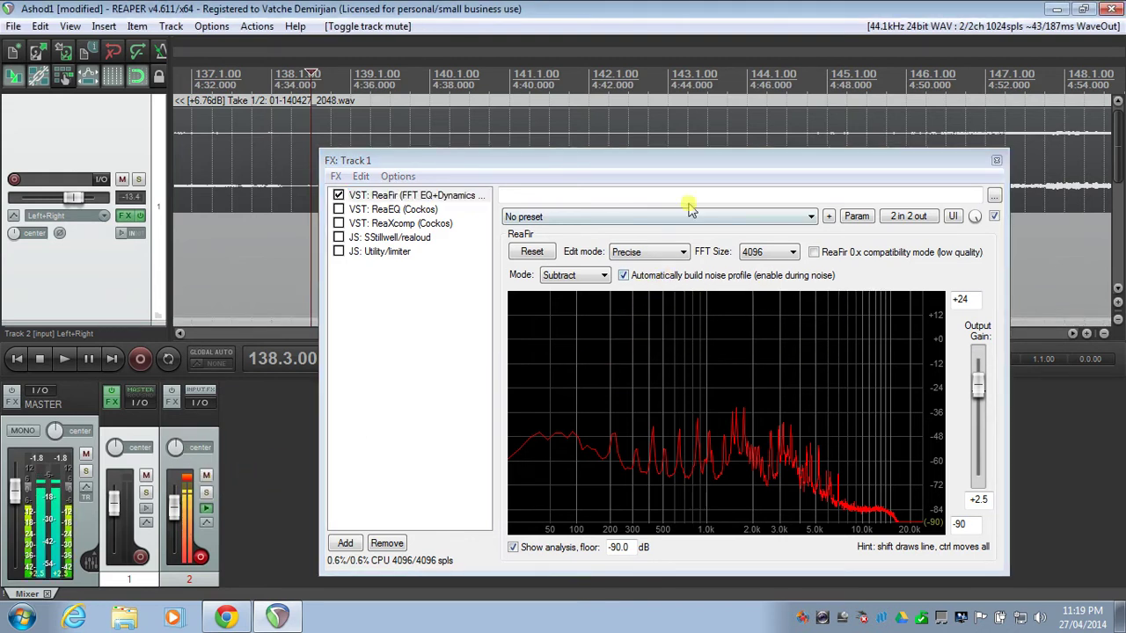
Step: Rebuild ReaFir's noise profile from the silent passage at 138.3.00 and turn off automatic noise profile building
left_click_drag(686, 164, 690, 219)
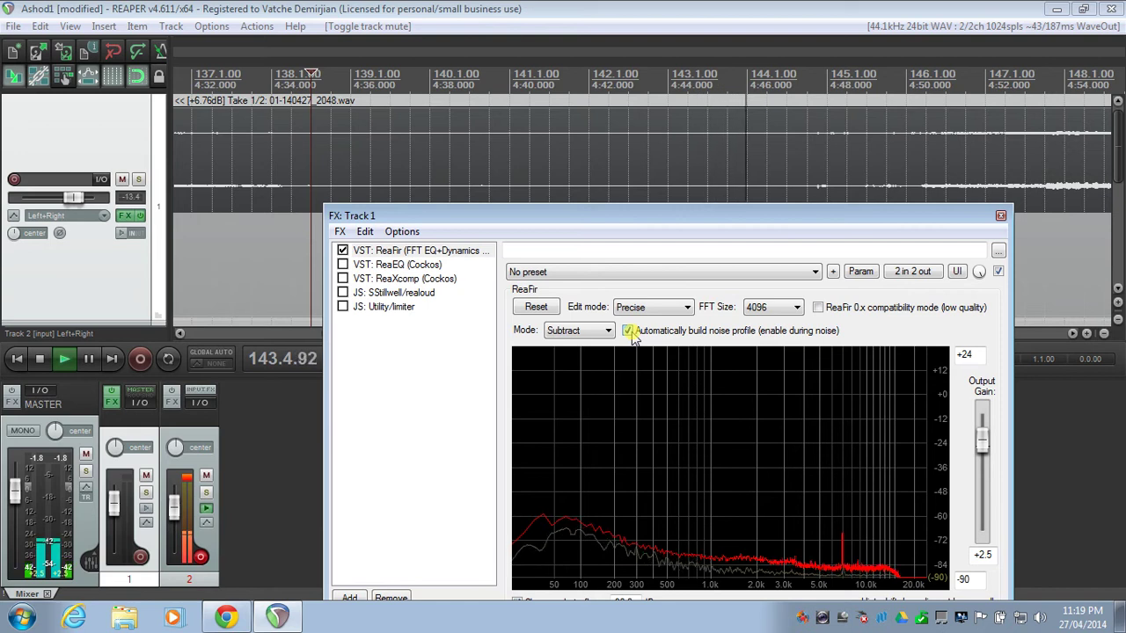
key("space")
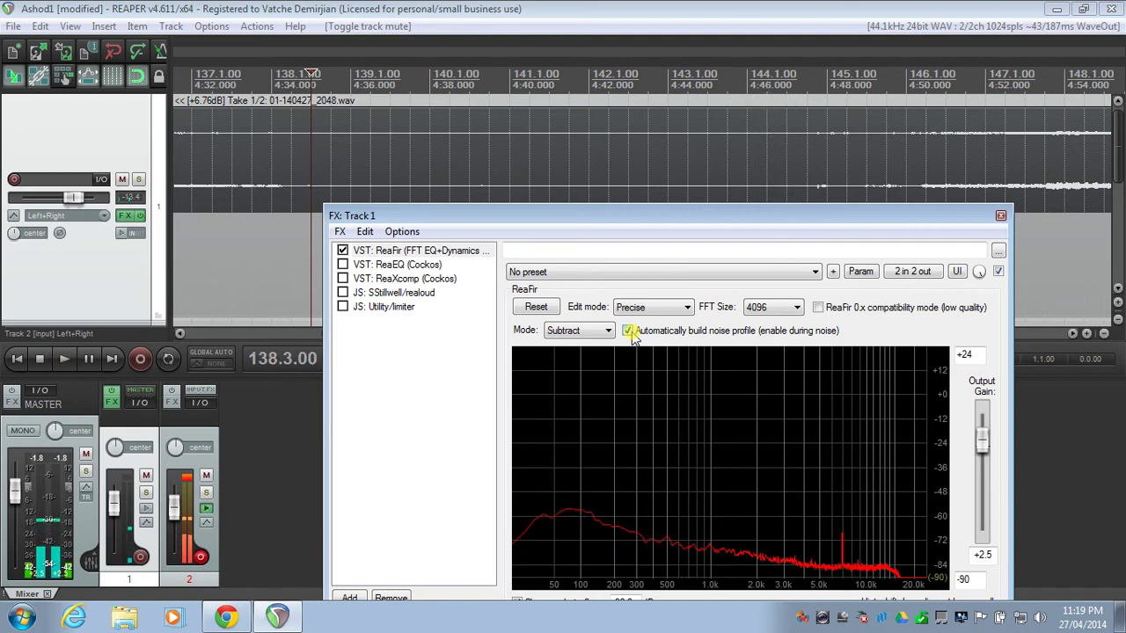
left_click_drag(640, 215, 658, 150)
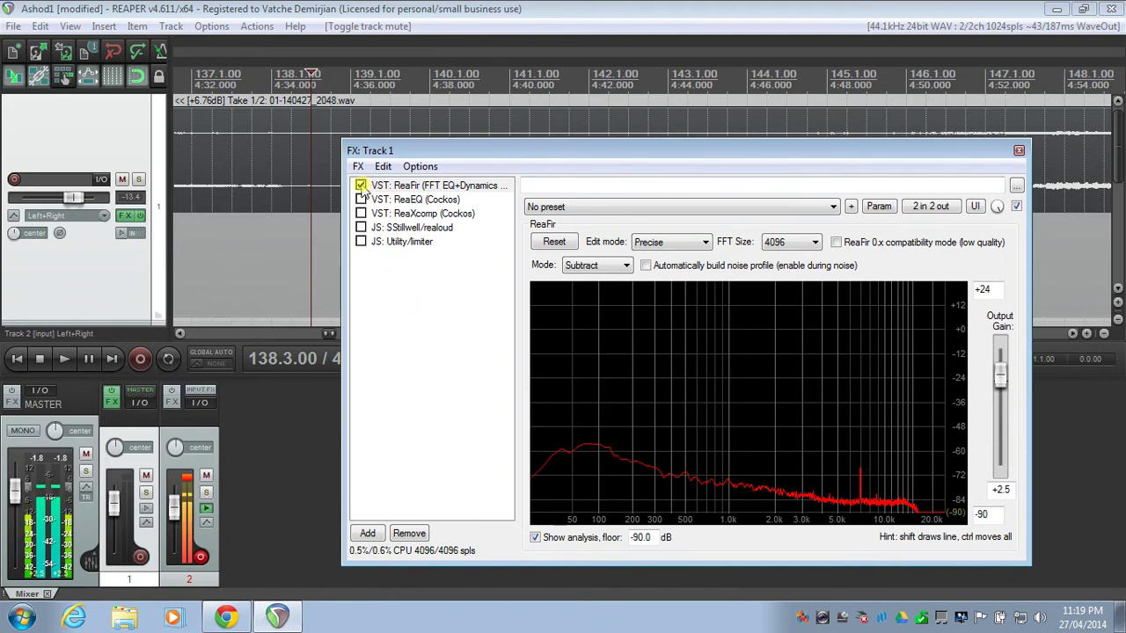
Step: Mute track 2 and play track 1, comparing the sound with ReaFir bypassed and enabled
left_click(207, 476)
left_click(362, 187)
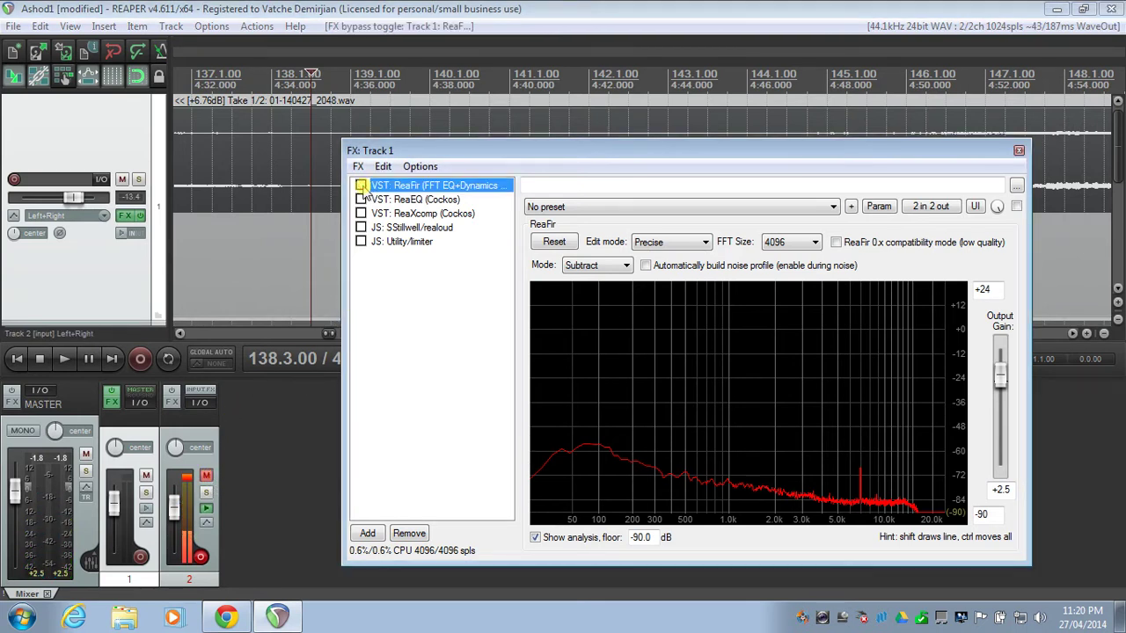
key("space")
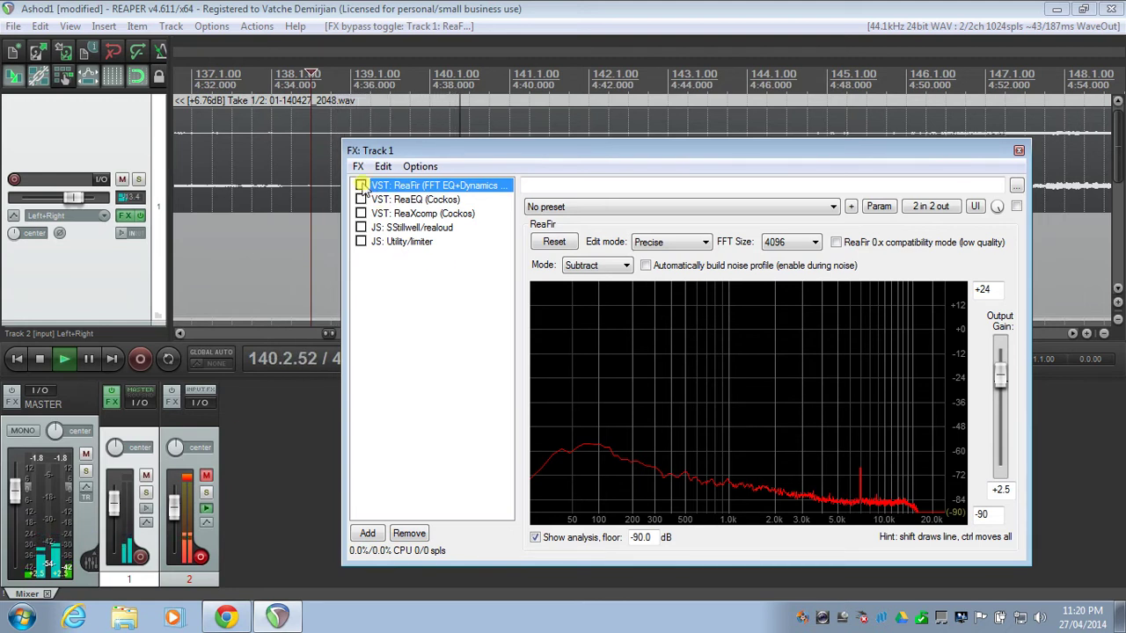
left_click(361, 186)
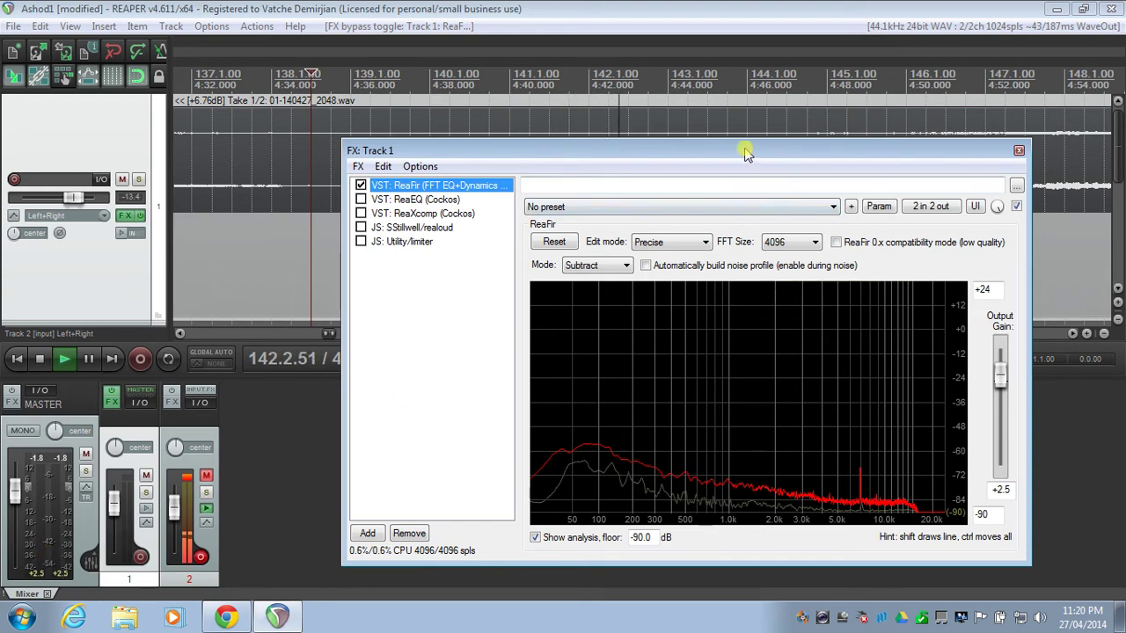
left_click_drag(745, 153, 651, 219)
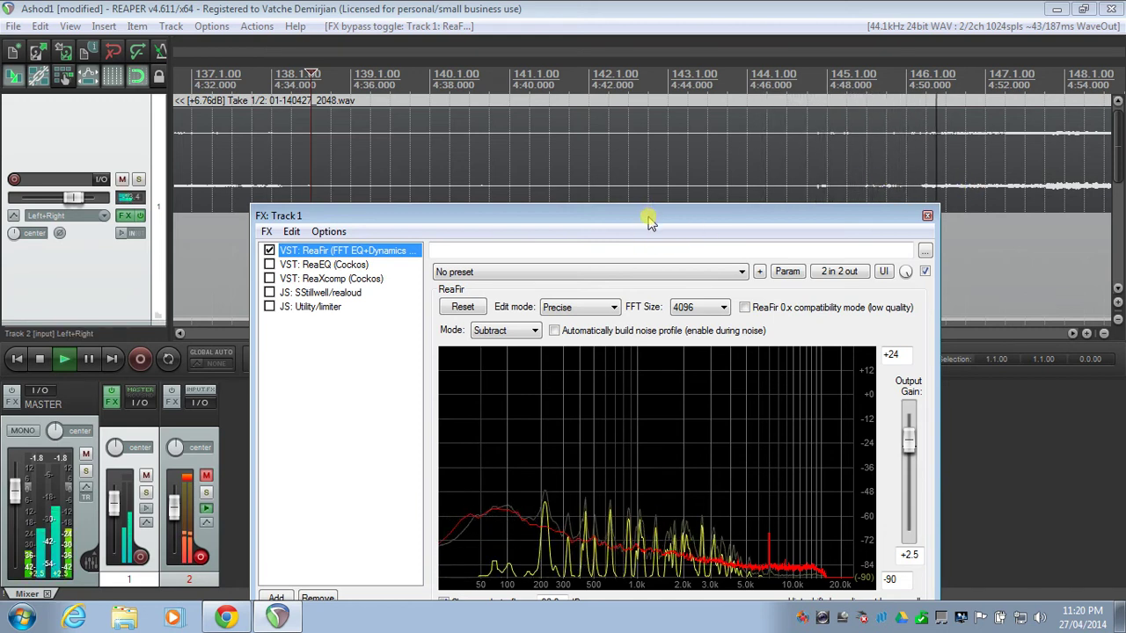
Step: Stop playing track 1, unmute track 2 and move the effects window clear of the track 1 waveform
left_click_drag(648, 219, 695, 157)
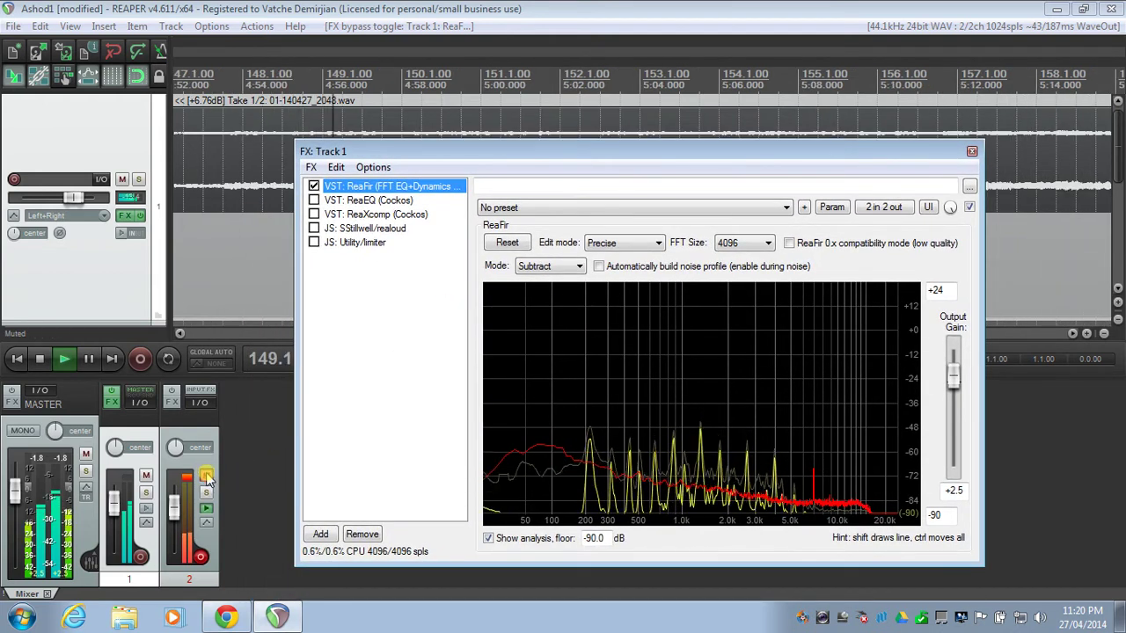
key("space")
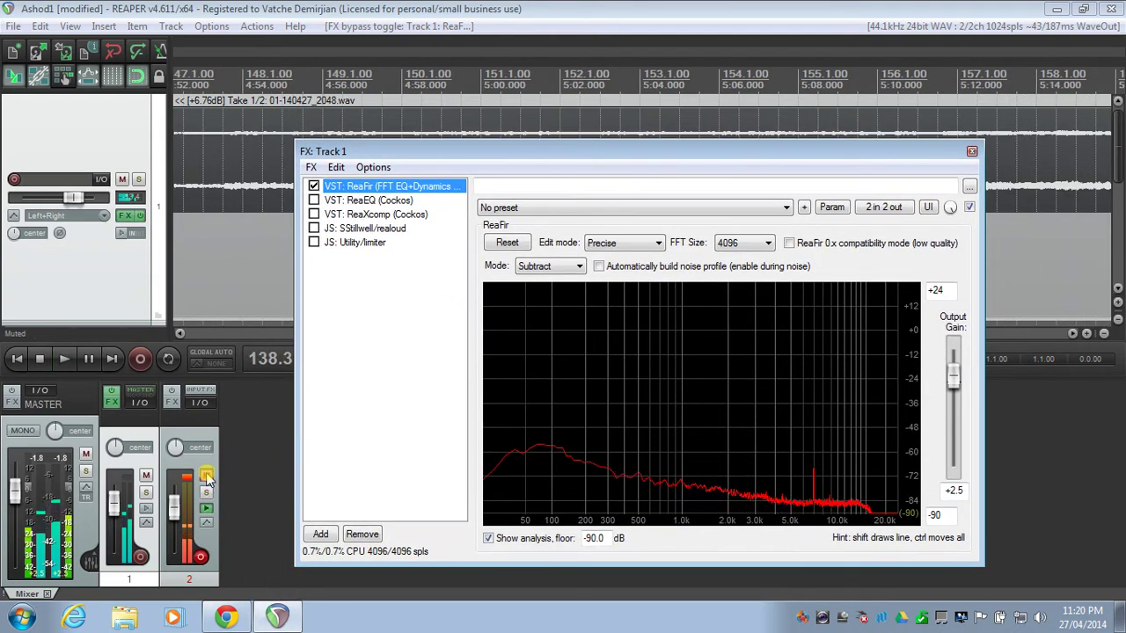
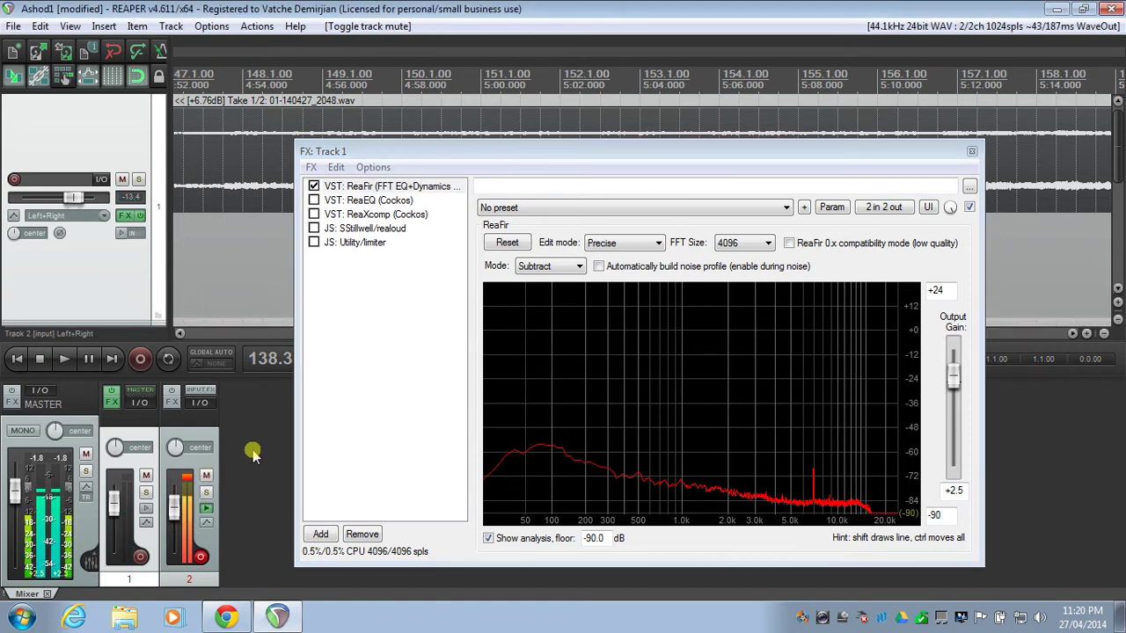
left_click_drag(647, 154, 695, 184)
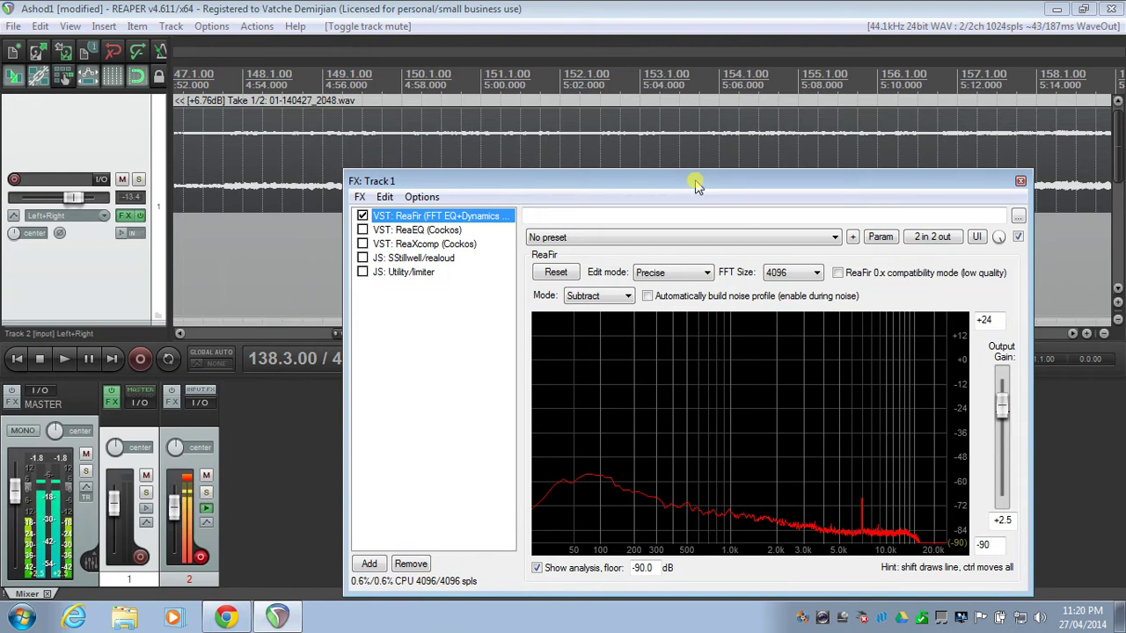
Step: Enable ReaEQ on track 1 and review the settings of its four bands in the Mud Free preset
left_click(438, 232)
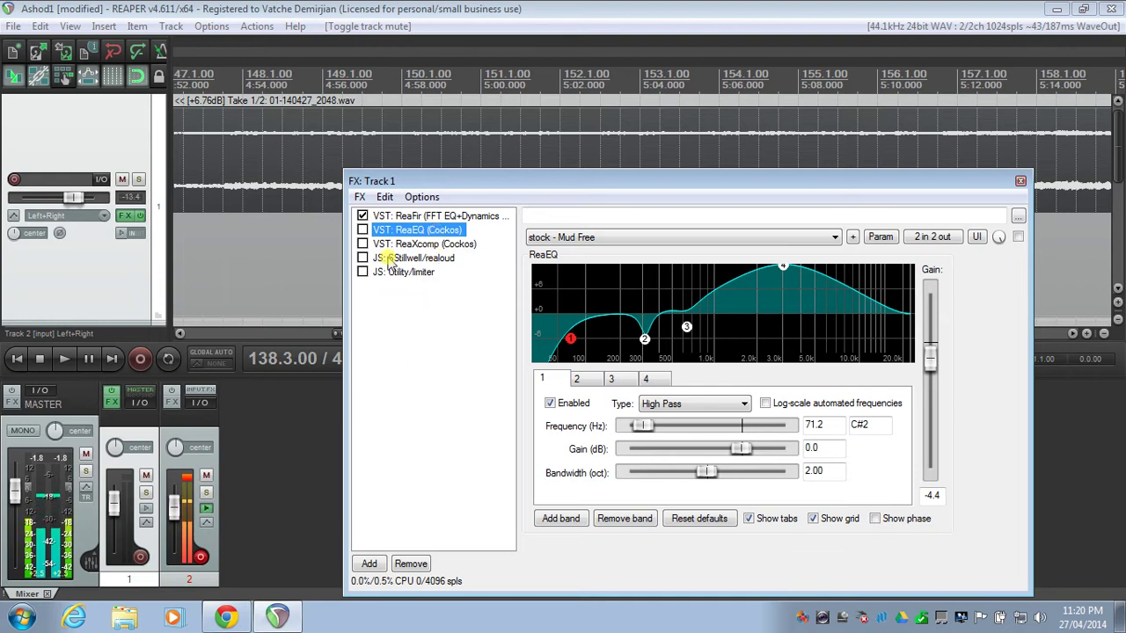
left_click(363, 229)
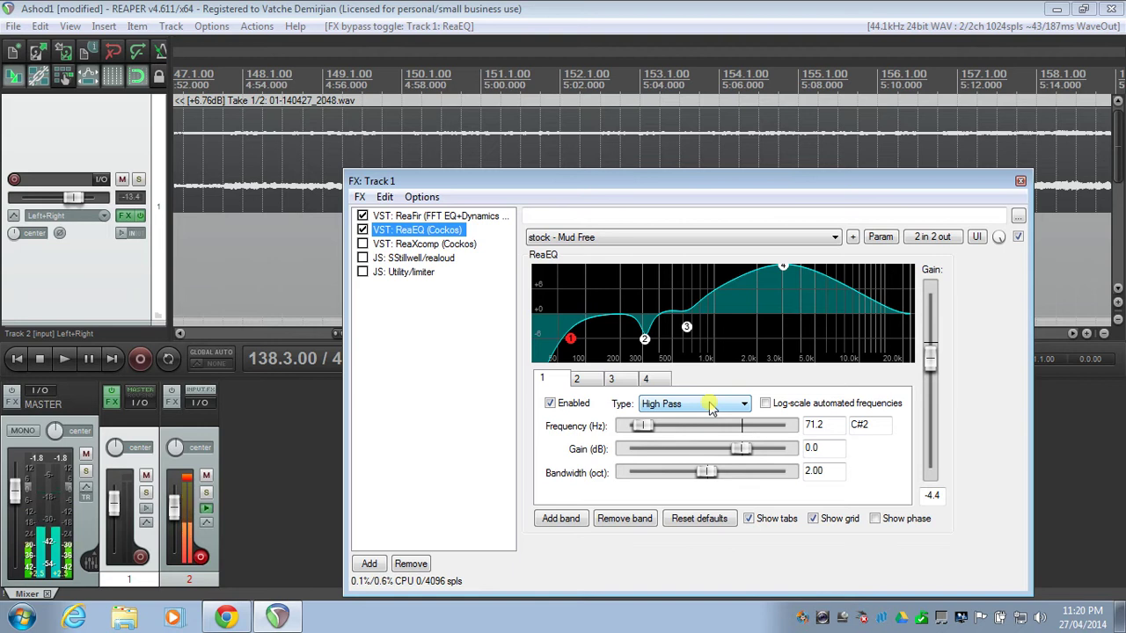
left_click(586, 380)
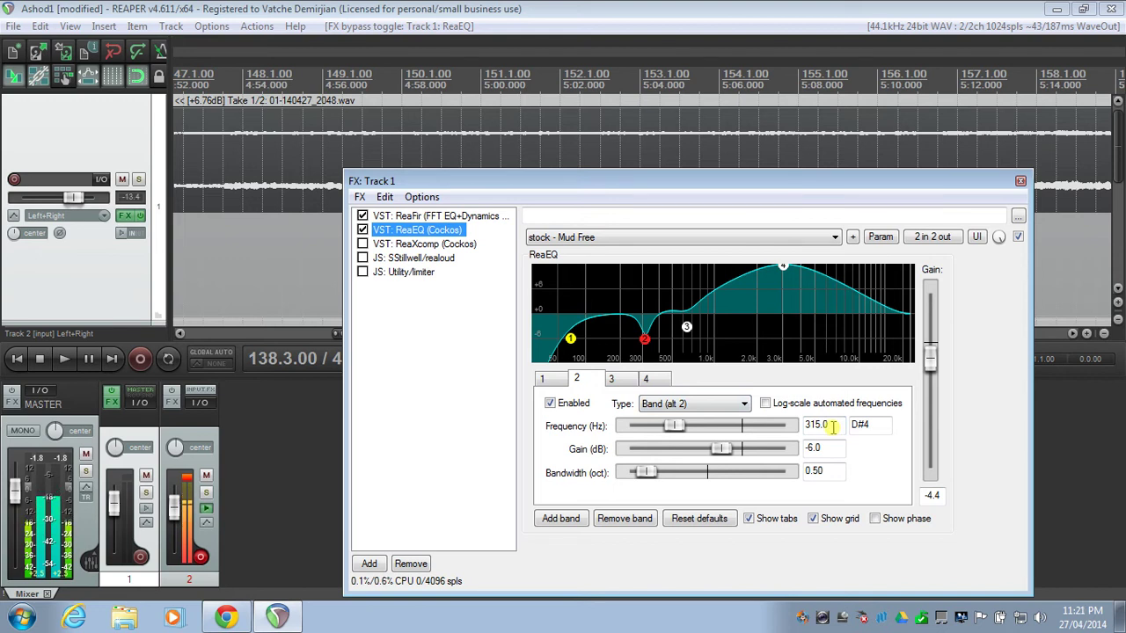
left_click(619, 382)
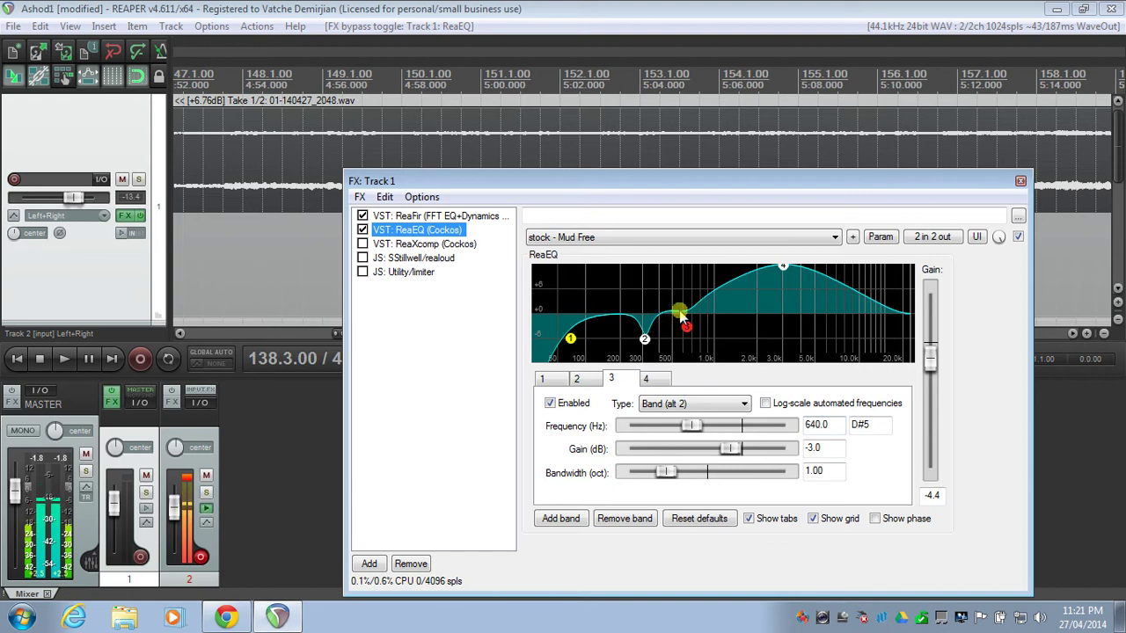
left_click(650, 383)
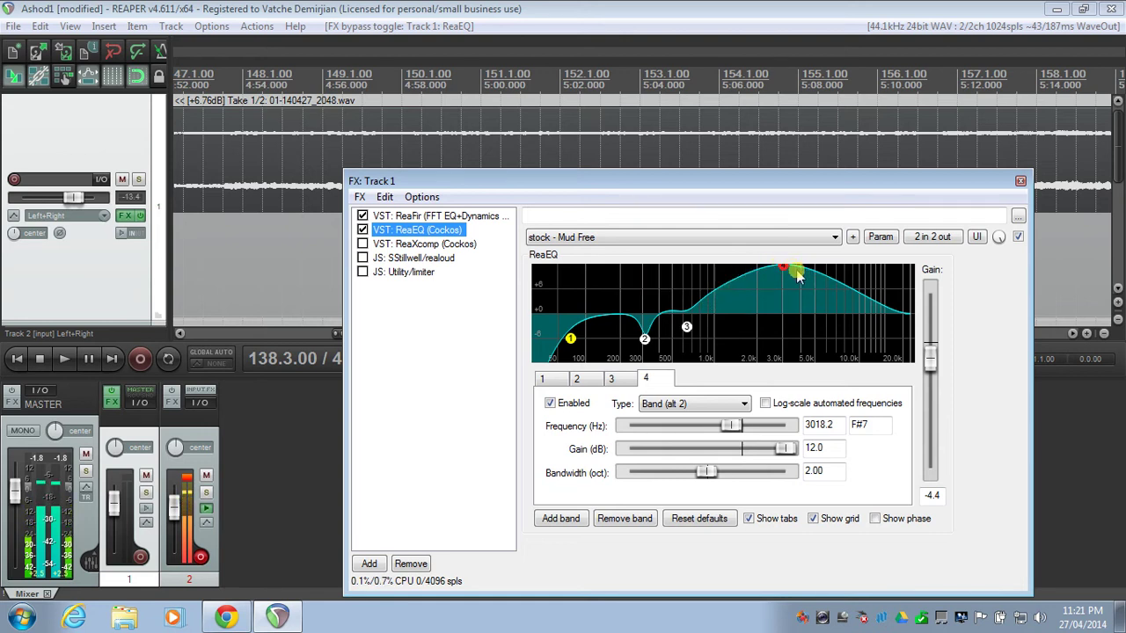
mouse_move(786, 275)
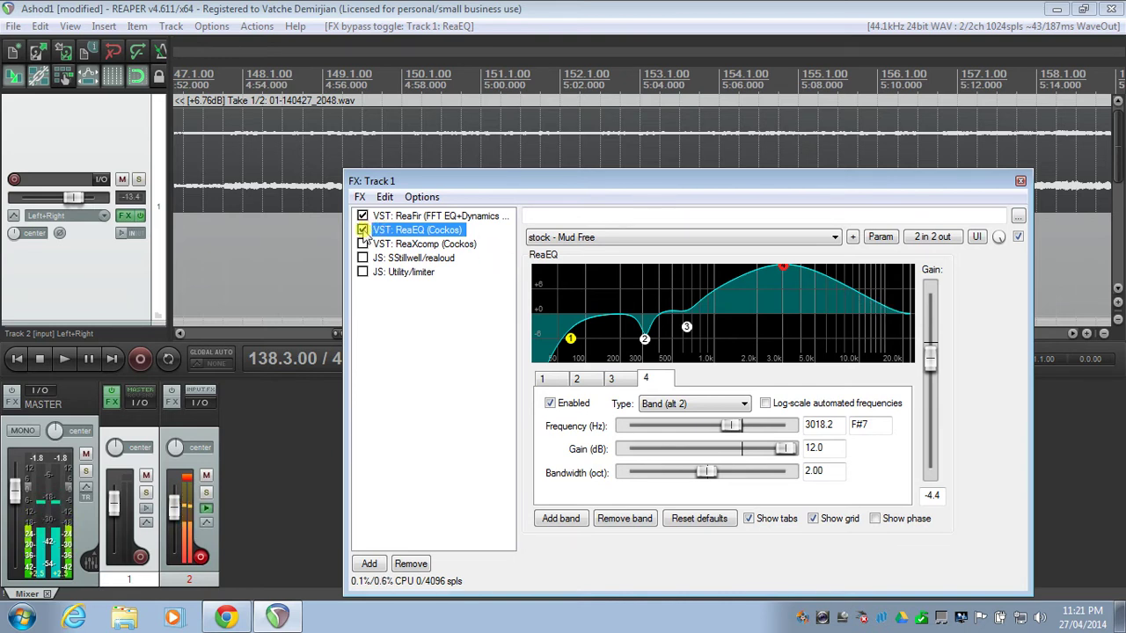
Step: Play track 1 from 145.4.00, comparing the sound with ReaEQ bypassed and enabled, and stop with ReaEQ enabled
left_click(362, 230)
key("space")
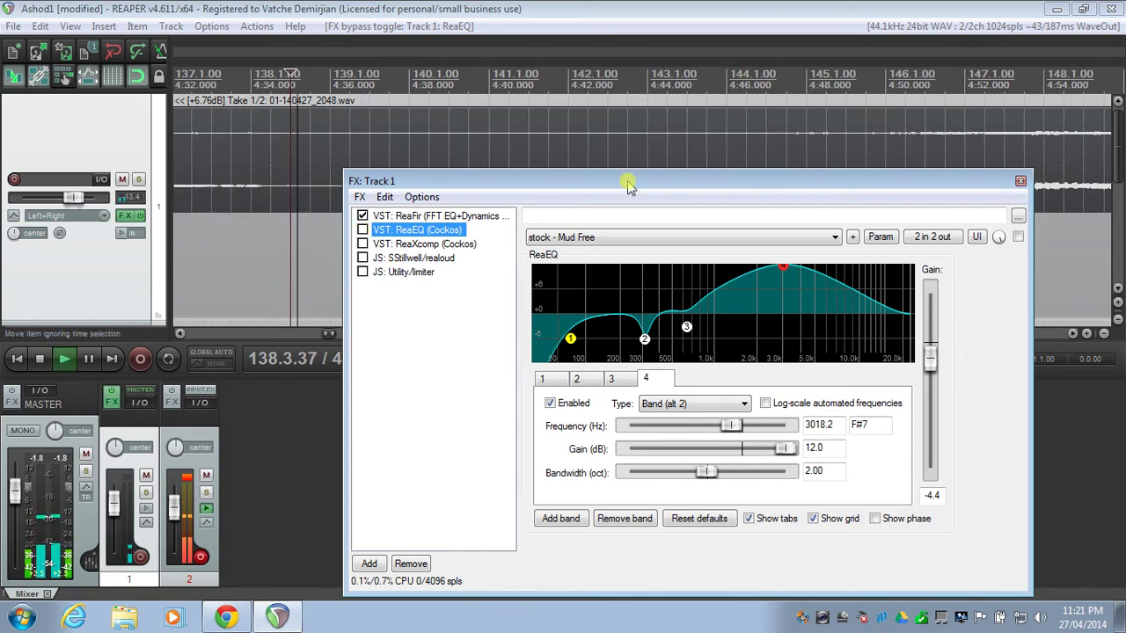
left_click(866, 81)
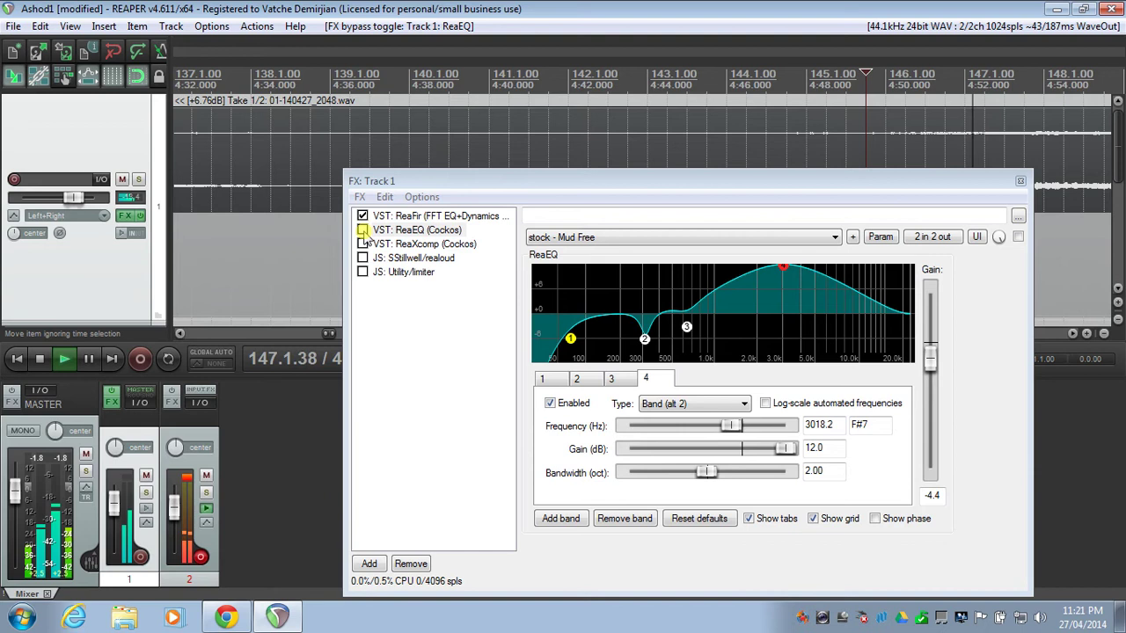
left_click(363, 229)
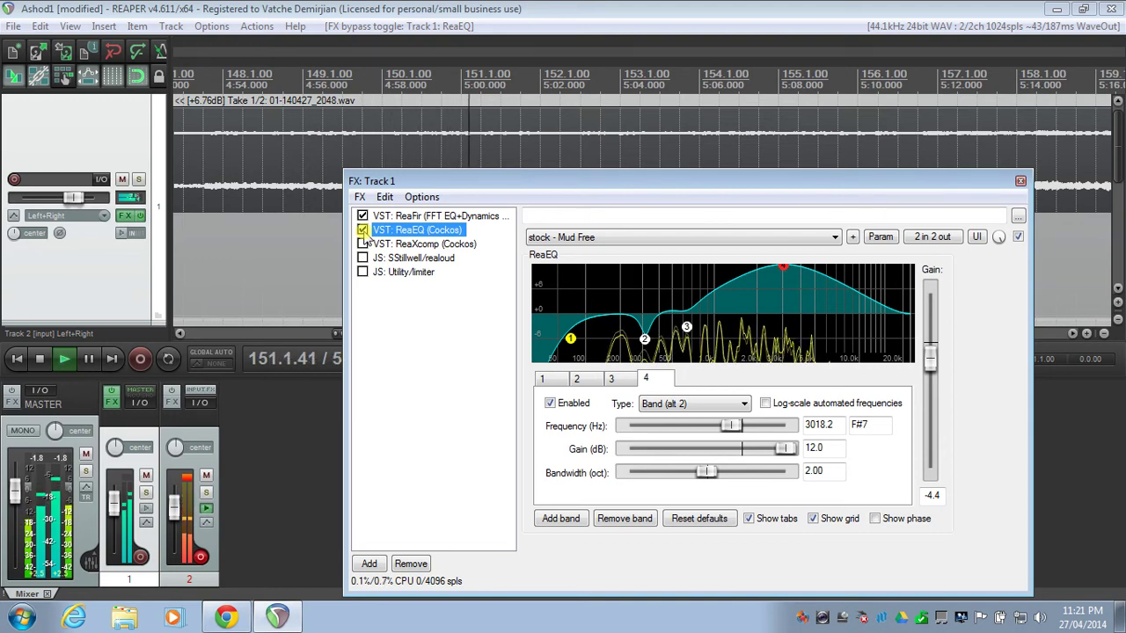
left_click(363, 231)
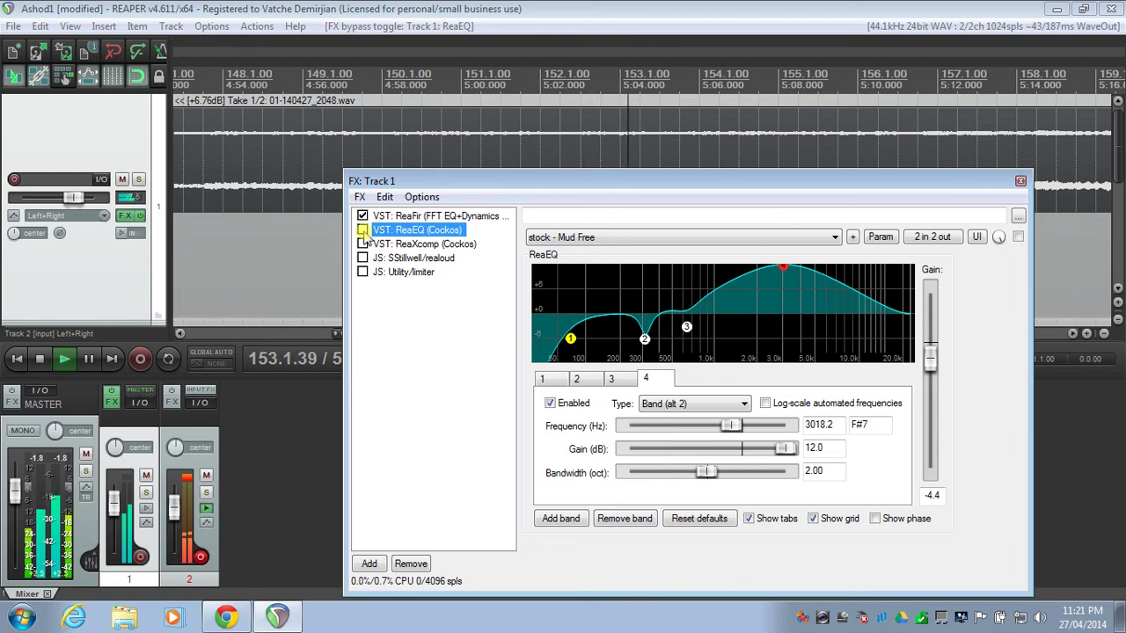
left_click(363, 231)
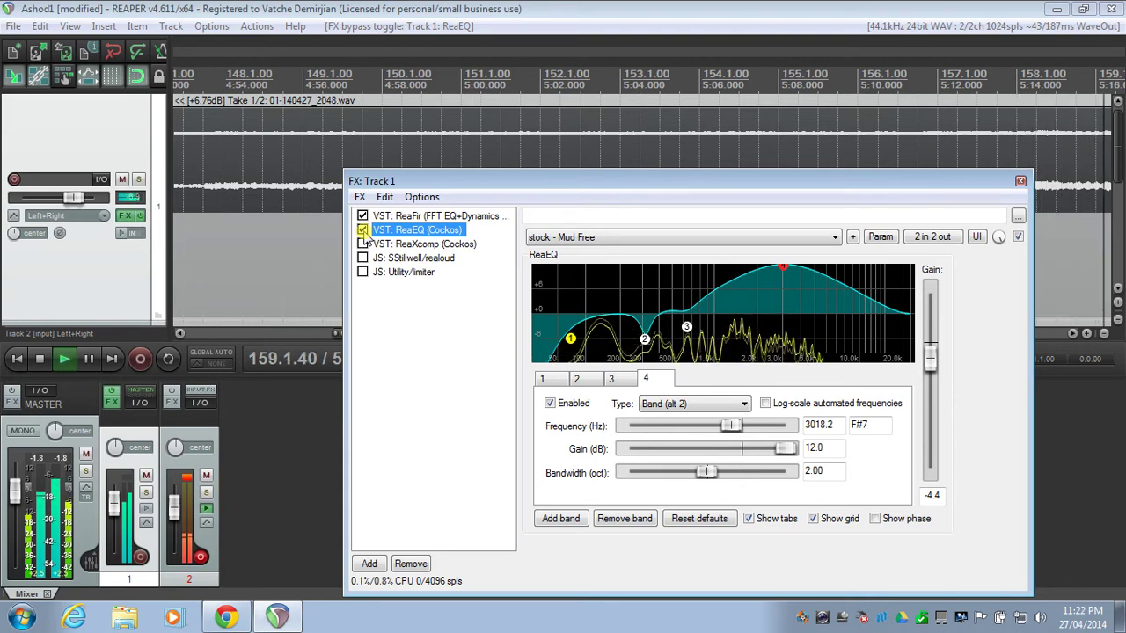
key("space")
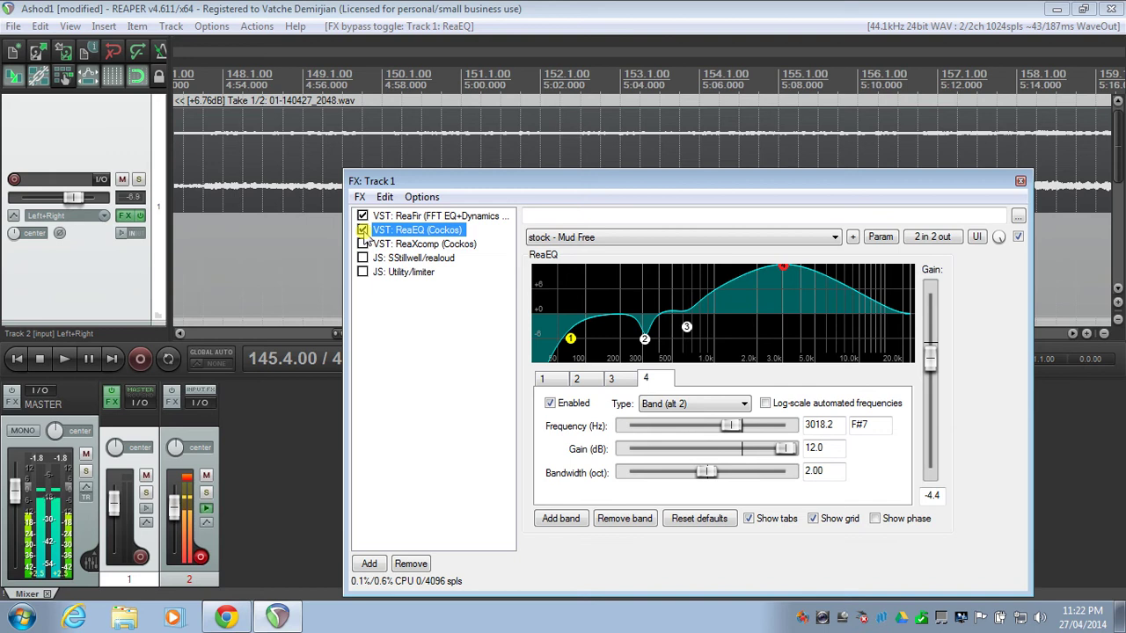
Step: Check the spike in ReaFir's noise profile, and enable ReaXcomp on track 1 with its third band's settings in view
left_click(413, 217)
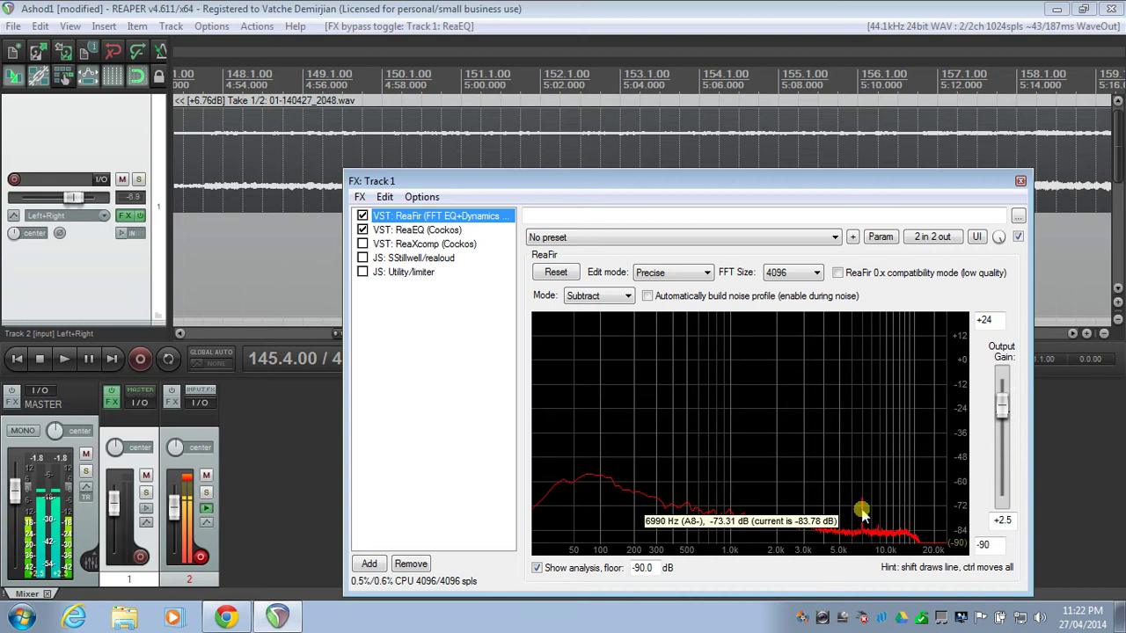
left_click(425, 230)
left_click(422, 243)
left_click(363, 234)
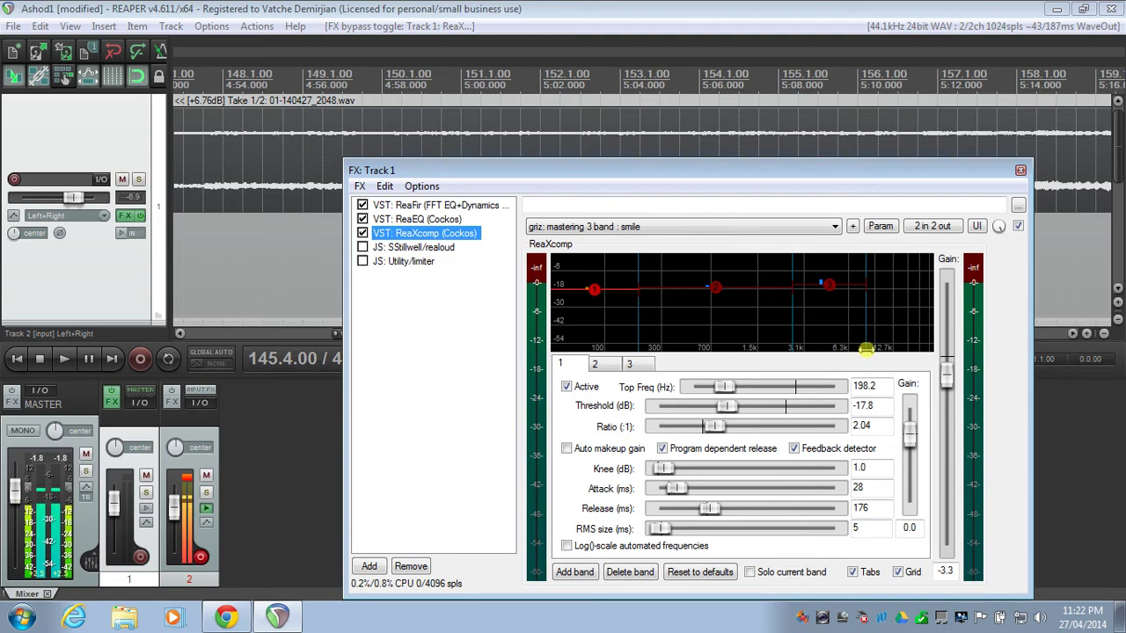
left_click(629, 363)
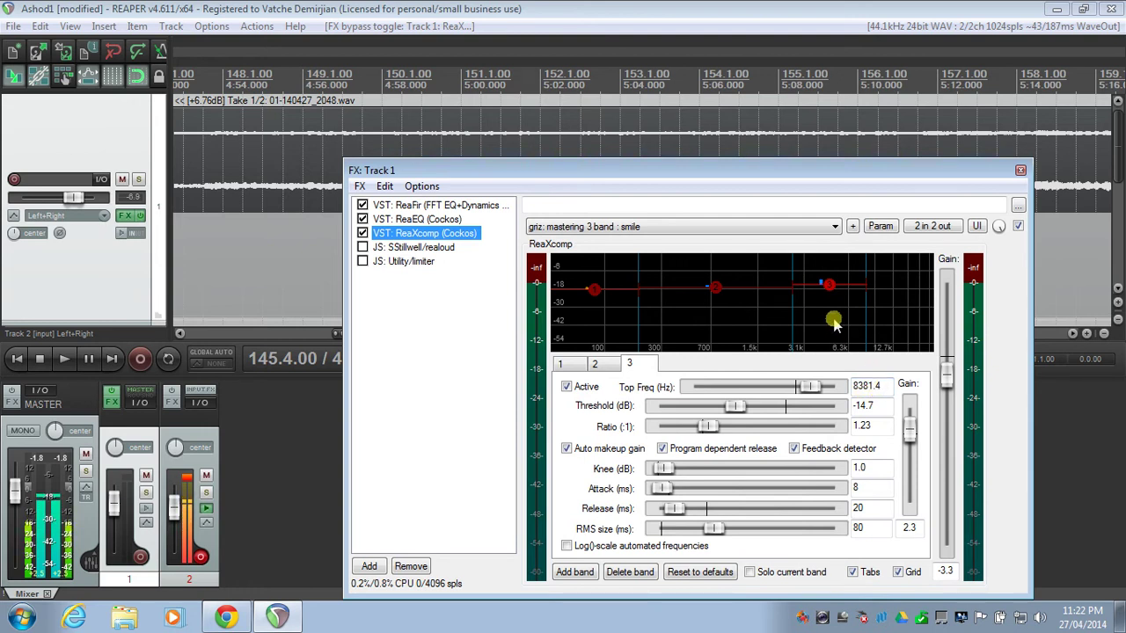
Step: Play track 1 and compare the sound with ReaXcomp bypassed and enabled, leaving ReaXcomp enabled
key("space")
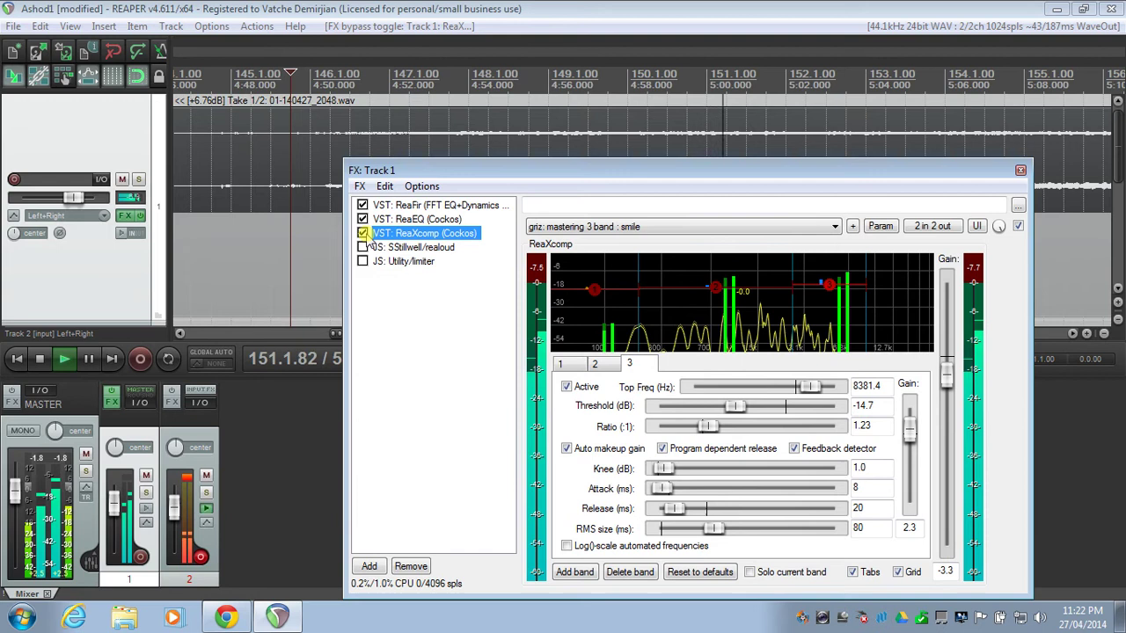
left_click(363, 234)
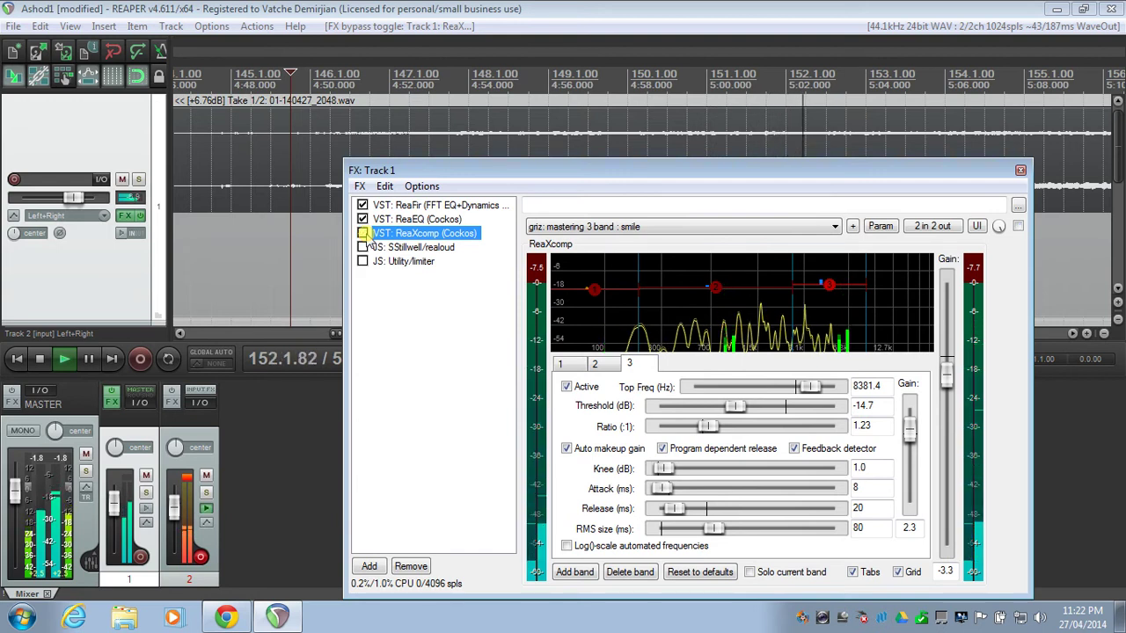
left_click(363, 234)
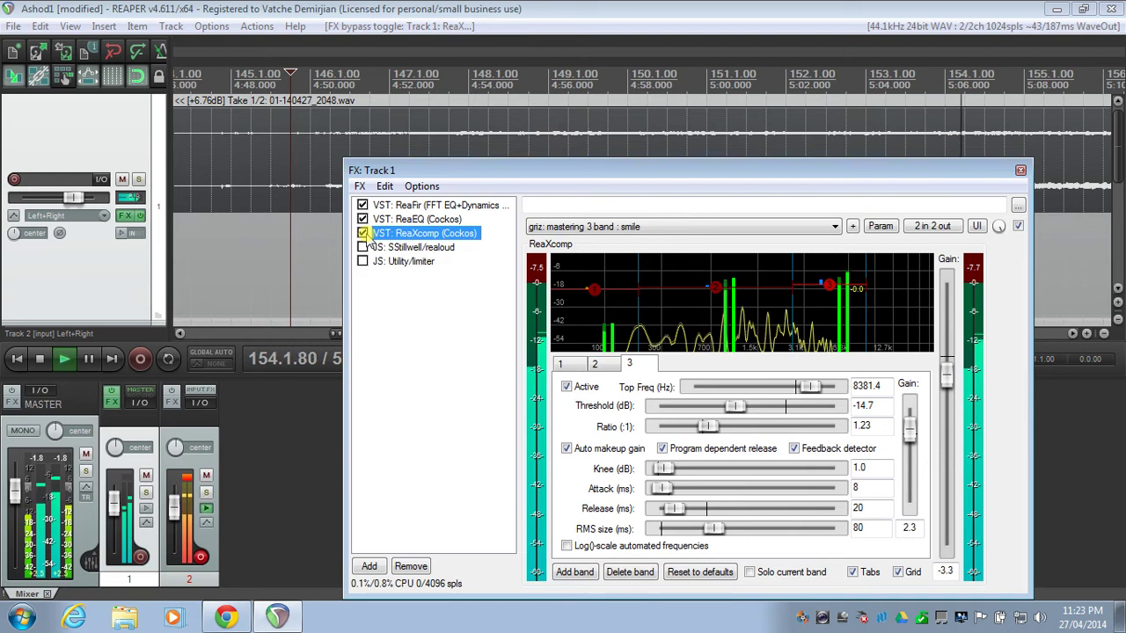
Step: Play the louder passage from 174.4.00, comparing track 1 with its whole effects chain bypassed and enabled, and stop playback
left_click(1060, 334)
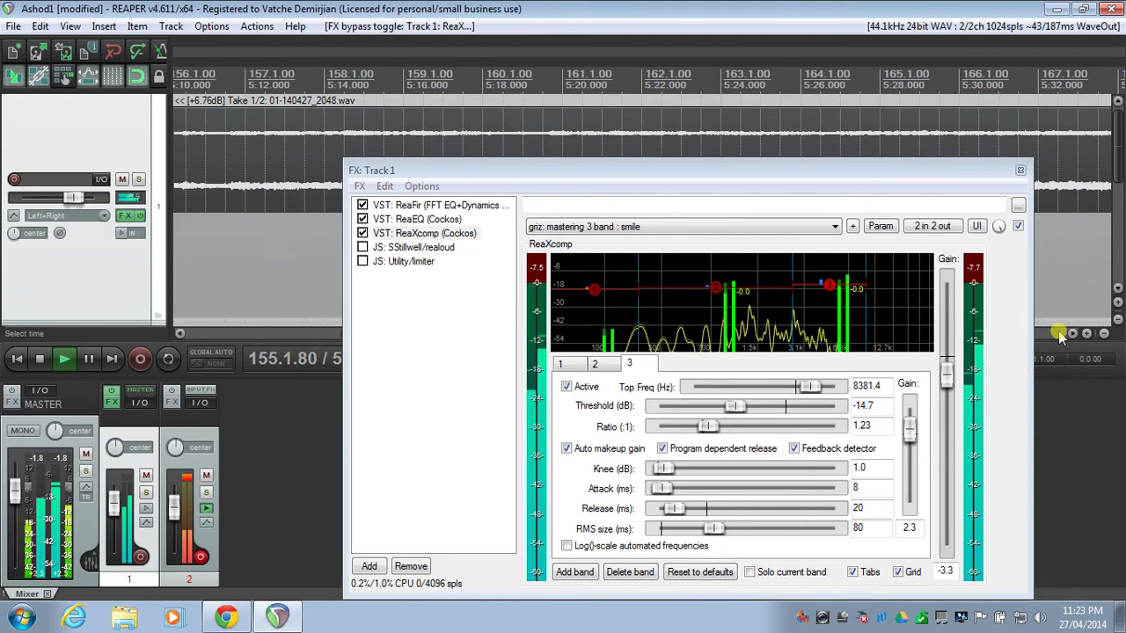
left_click(715, 78)
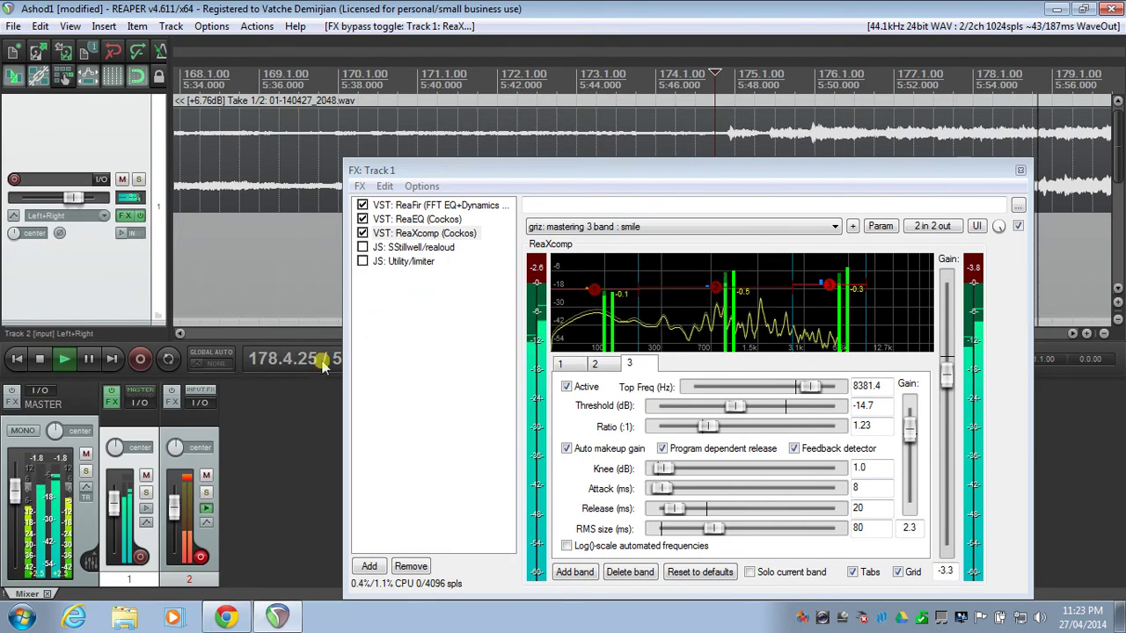
left_click(112, 396, "ctrl")
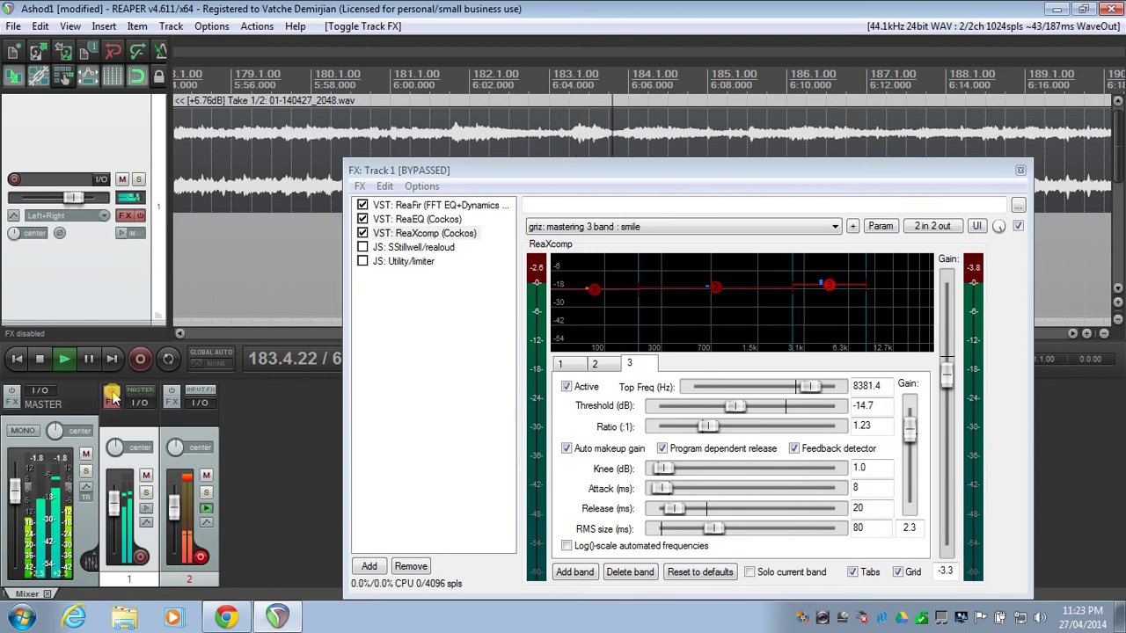
left_click(112, 397, "ctrl")
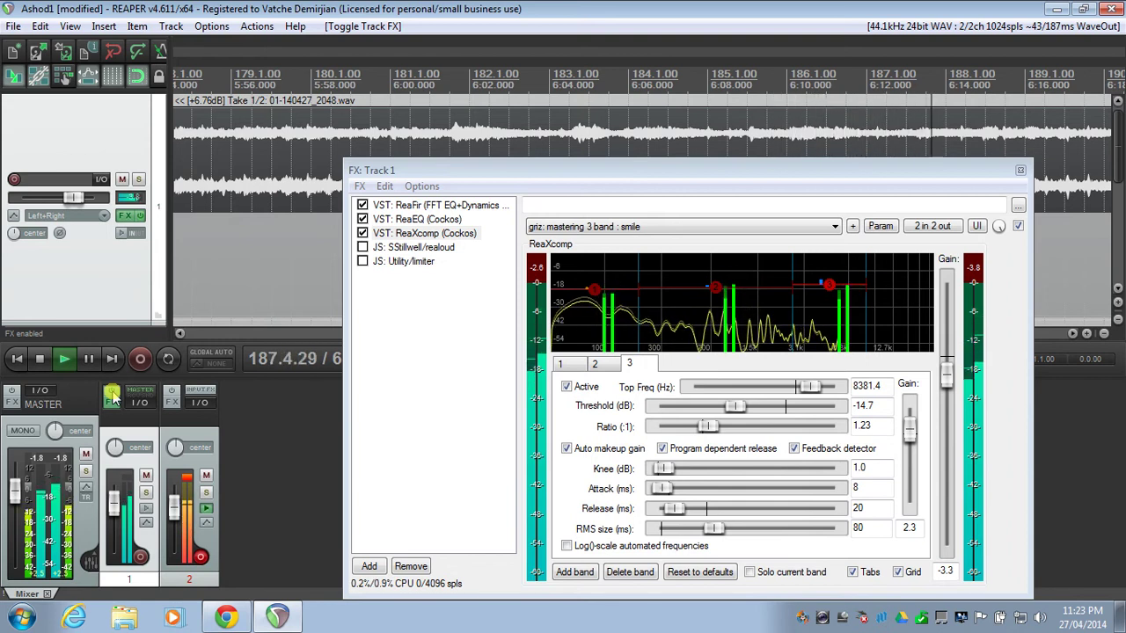
key("space")
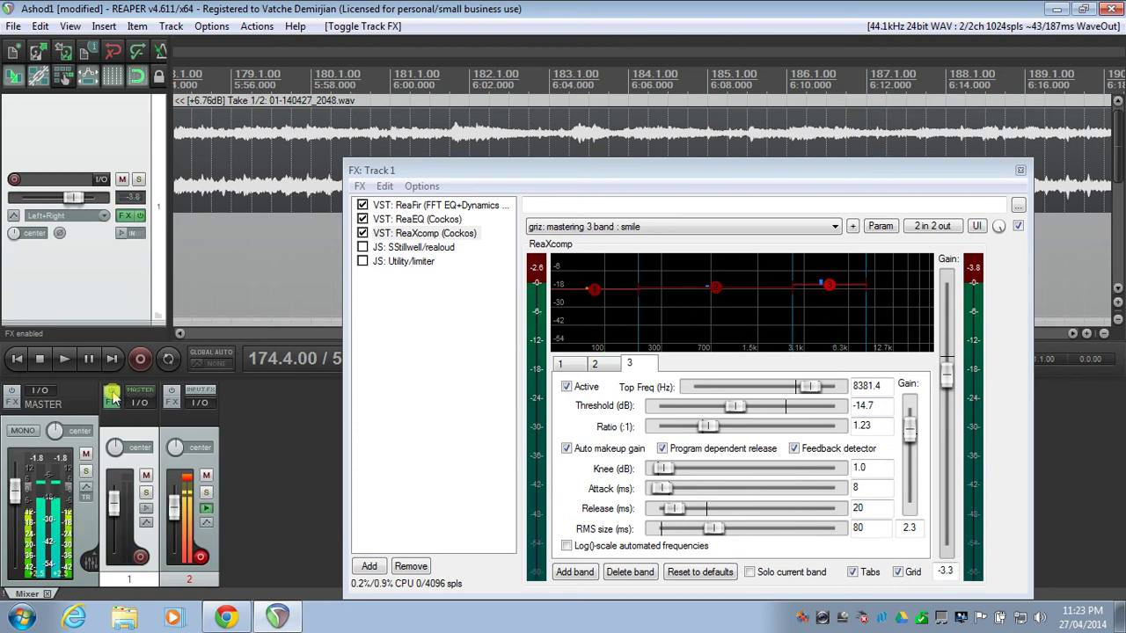
Step: Enable the Utility/limiter and SStillwell/realoud effects on track 1 after viewing their settings
left_click(431, 249)
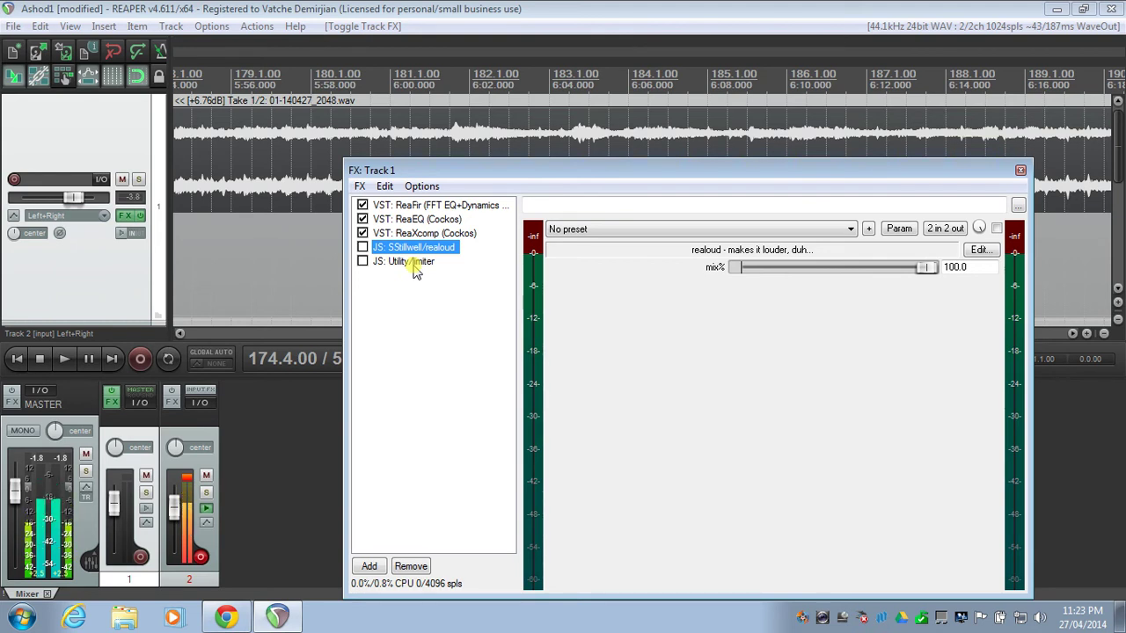
left_click(413, 264)
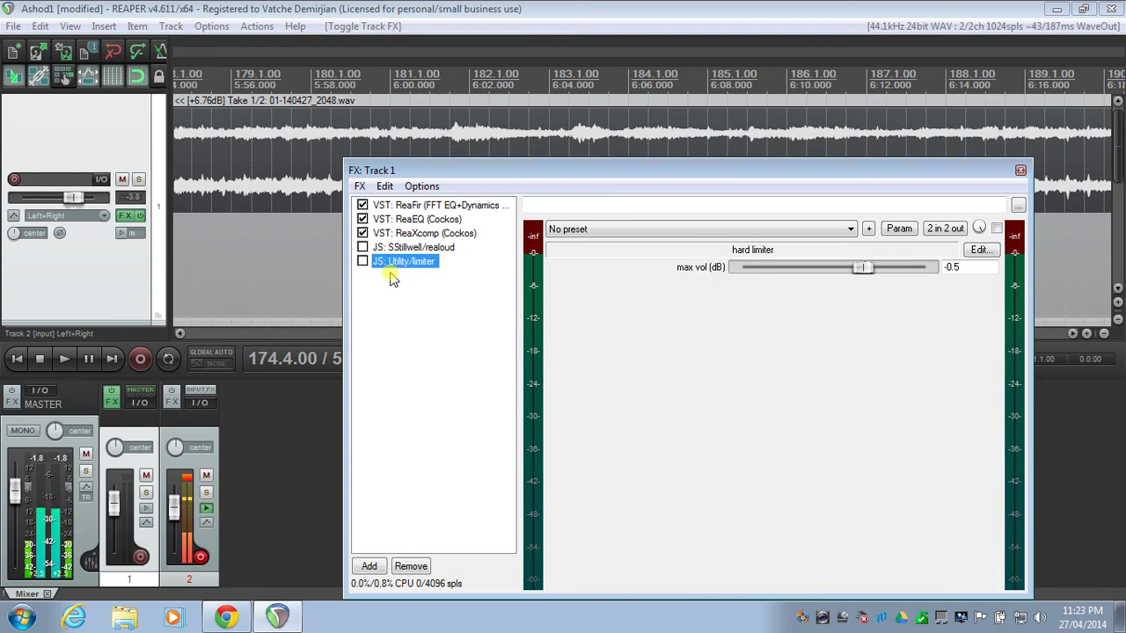
left_click(362, 262)
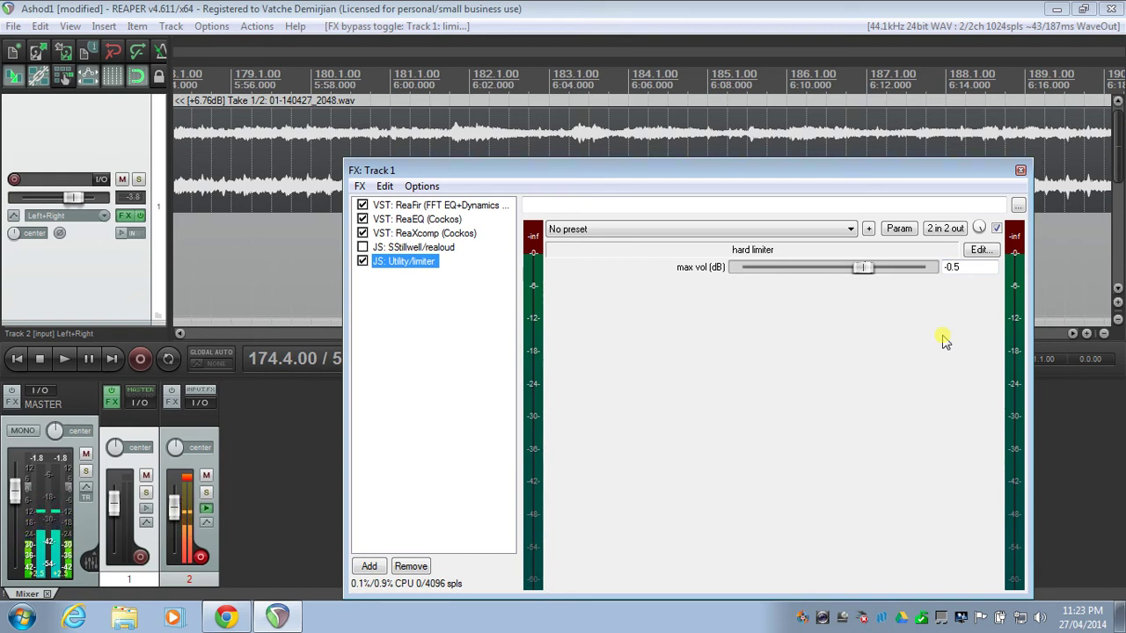
left_click(411, 249)
left_click(362, 247)
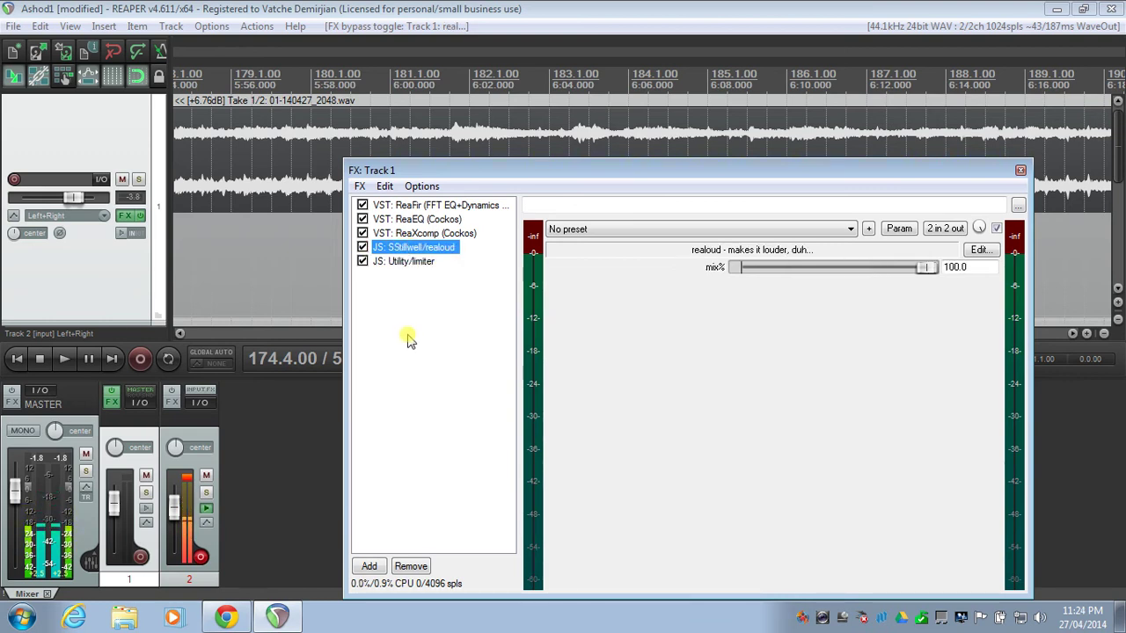
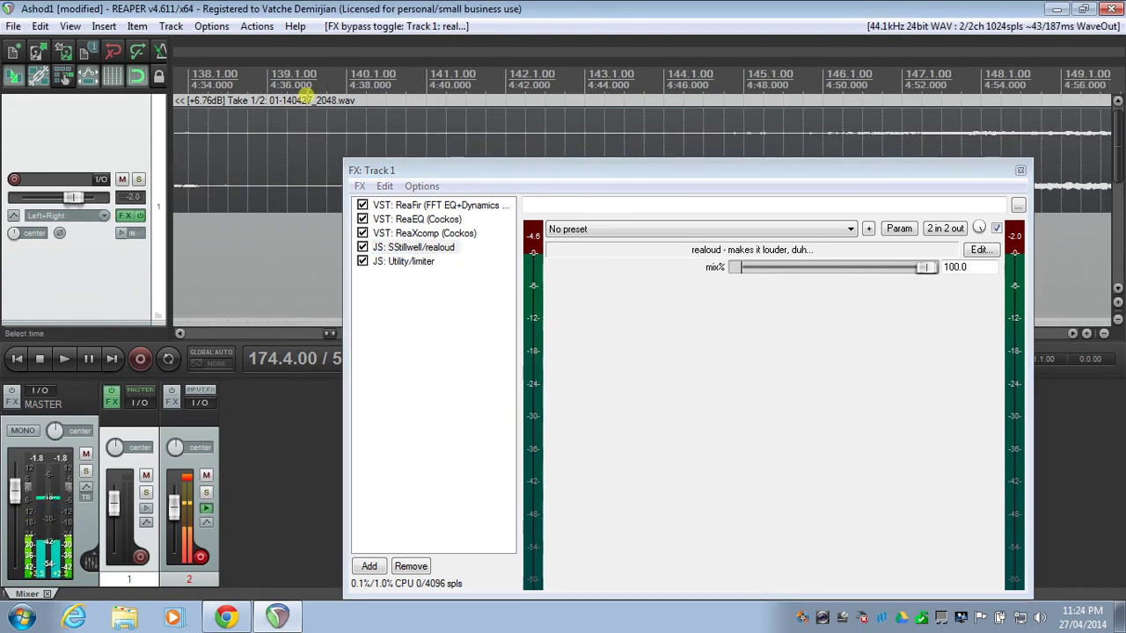
Step: Play track 1 from 141.4.00 with its effects chain bypassed and track 2 muted, and stop playback
left_click(476, 78)
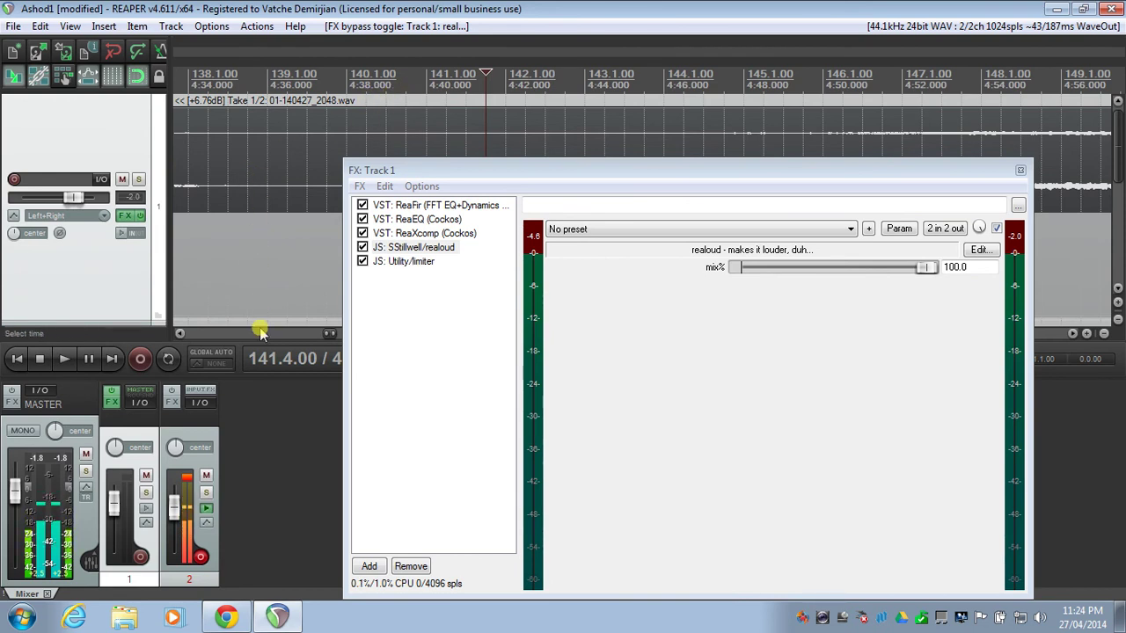
left_click(112, 400)
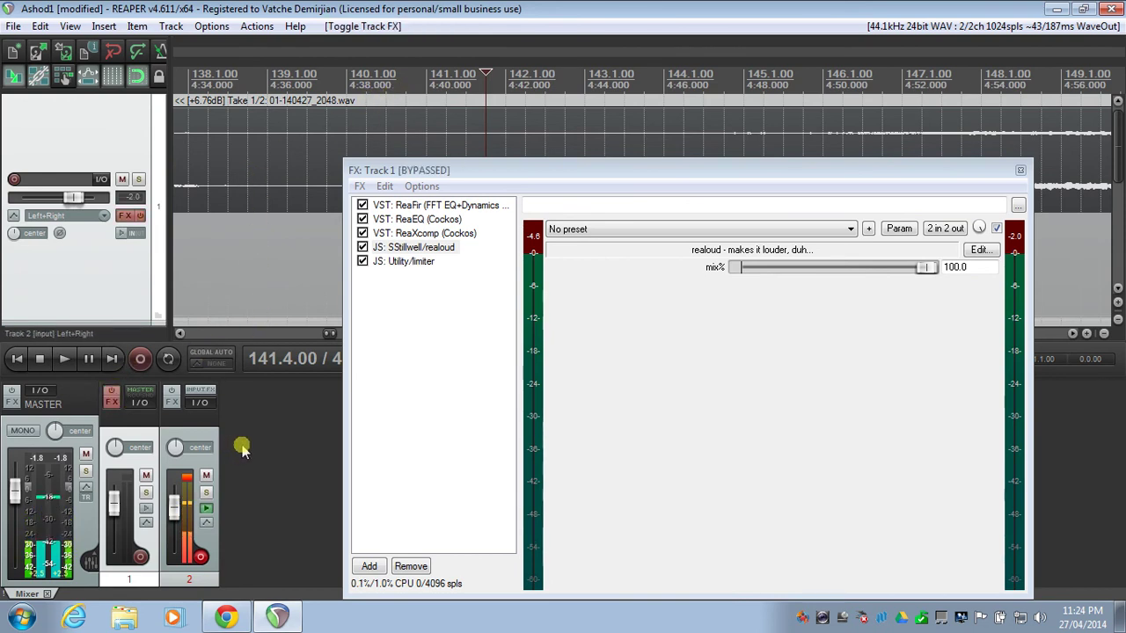
key("space")
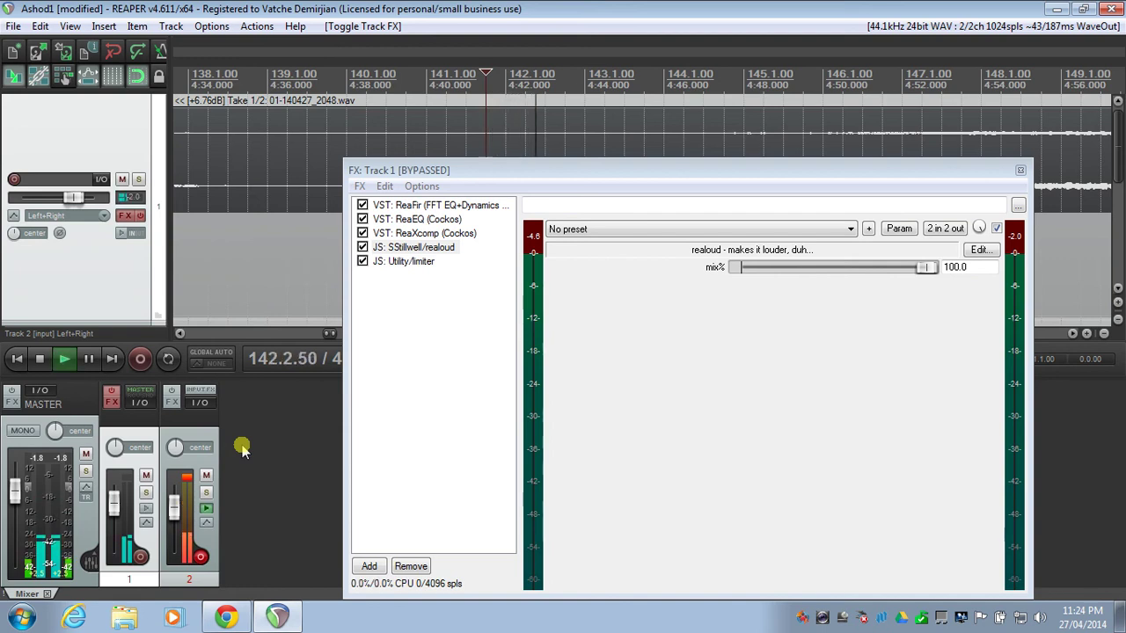
left_click(208, 476)
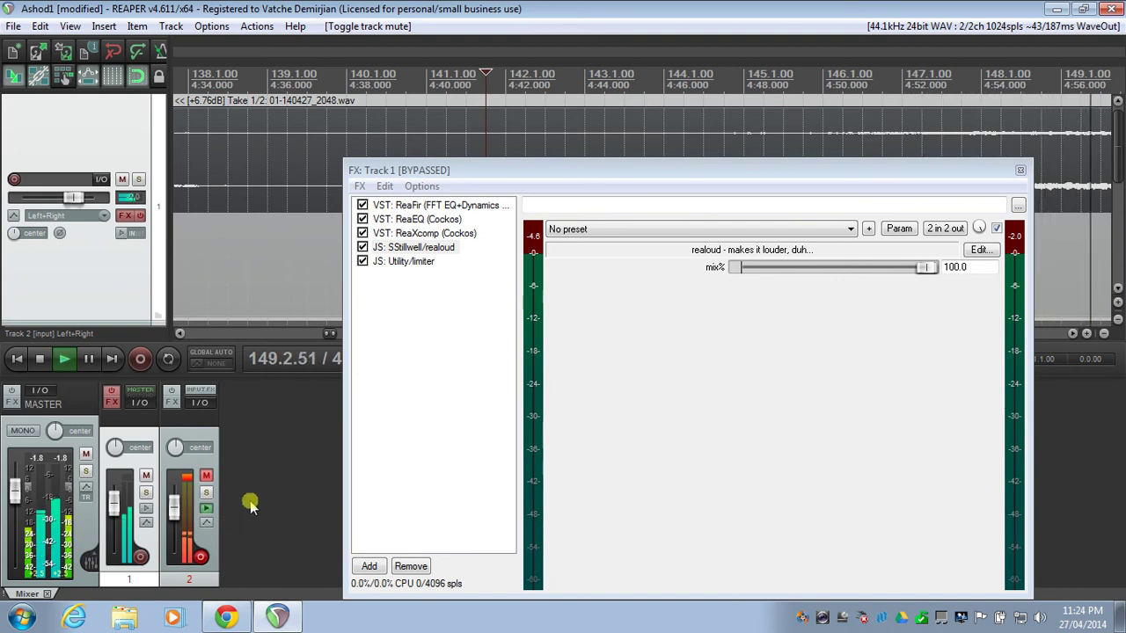
left_click(40, 360)
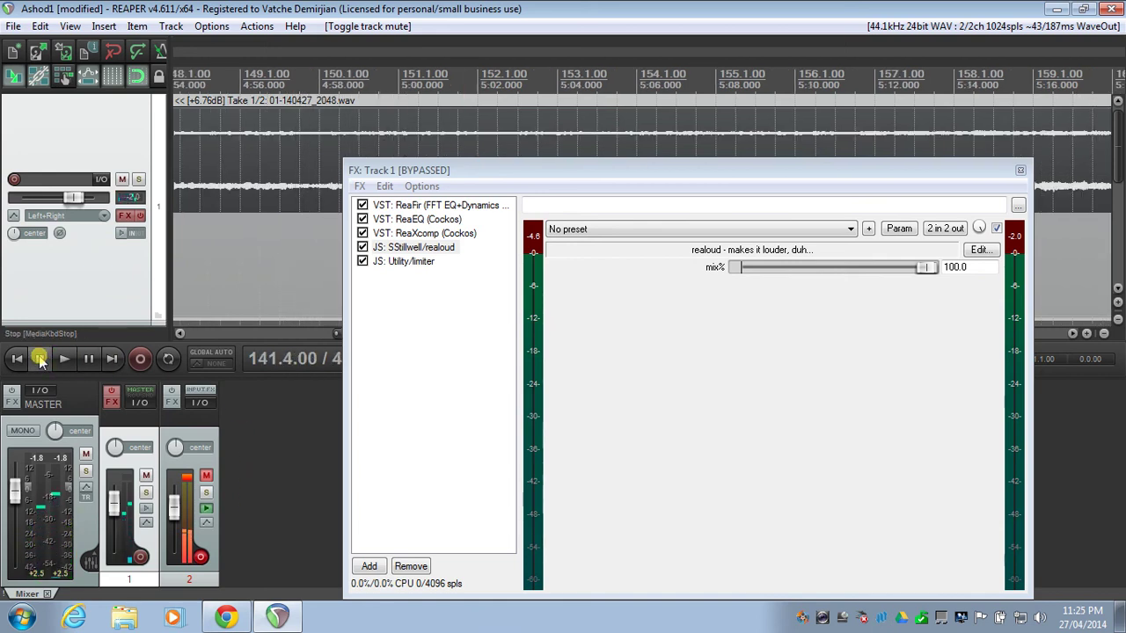
Step: Re-enable track 1's effects chain, play the same passage from 141.4.00, and unmute track 2 after stopping
left_click(111, 398)
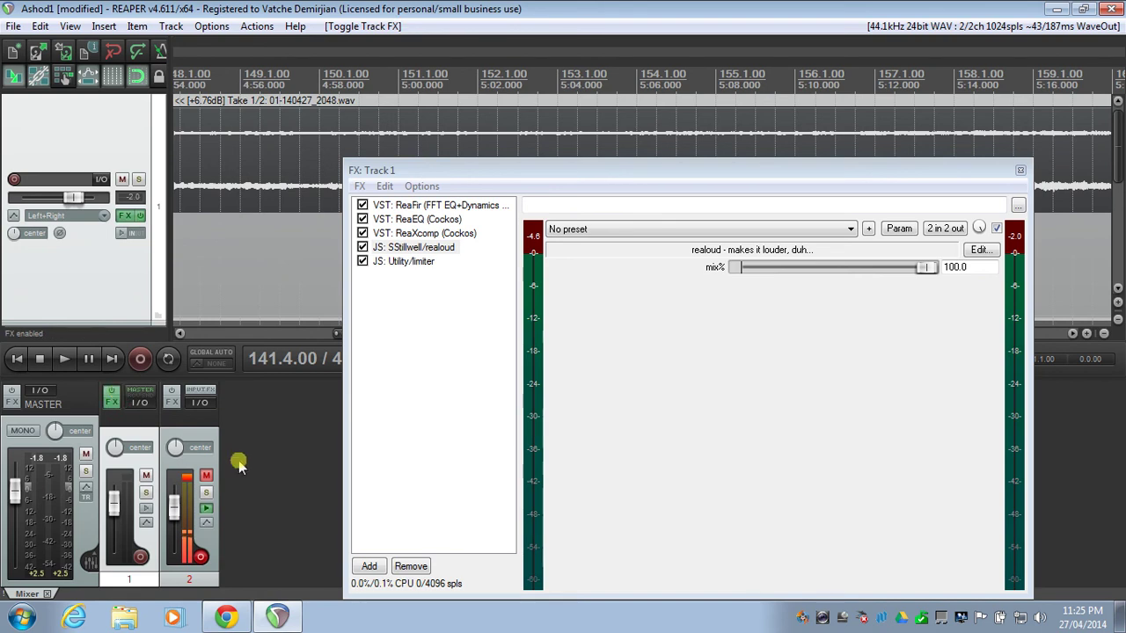
key("space")
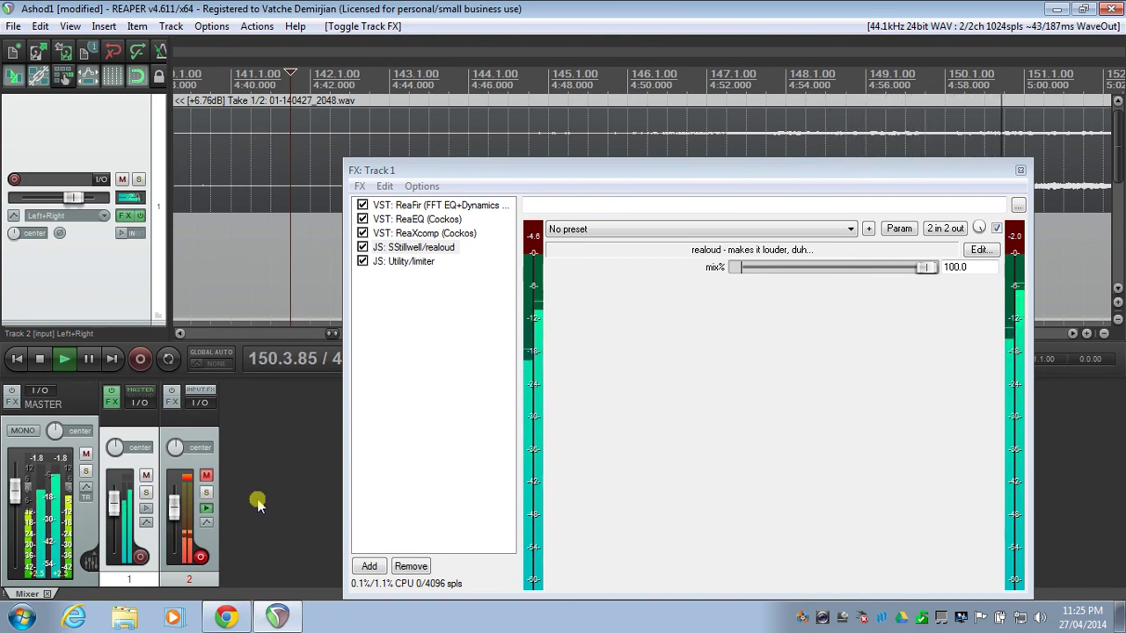
key("space")
left_click(207, 476)
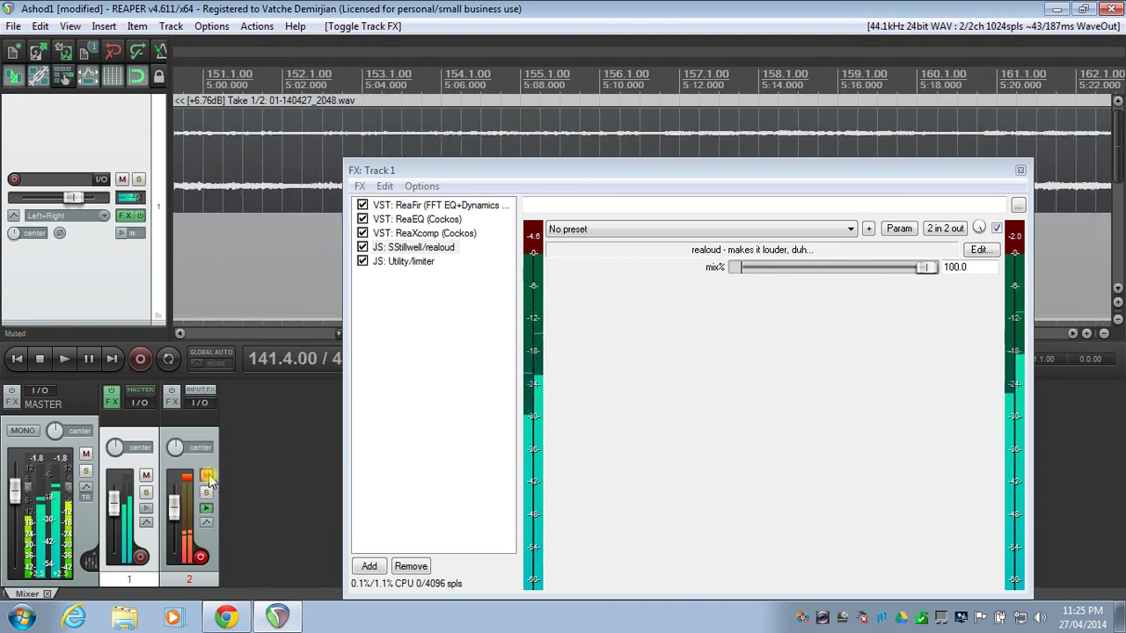